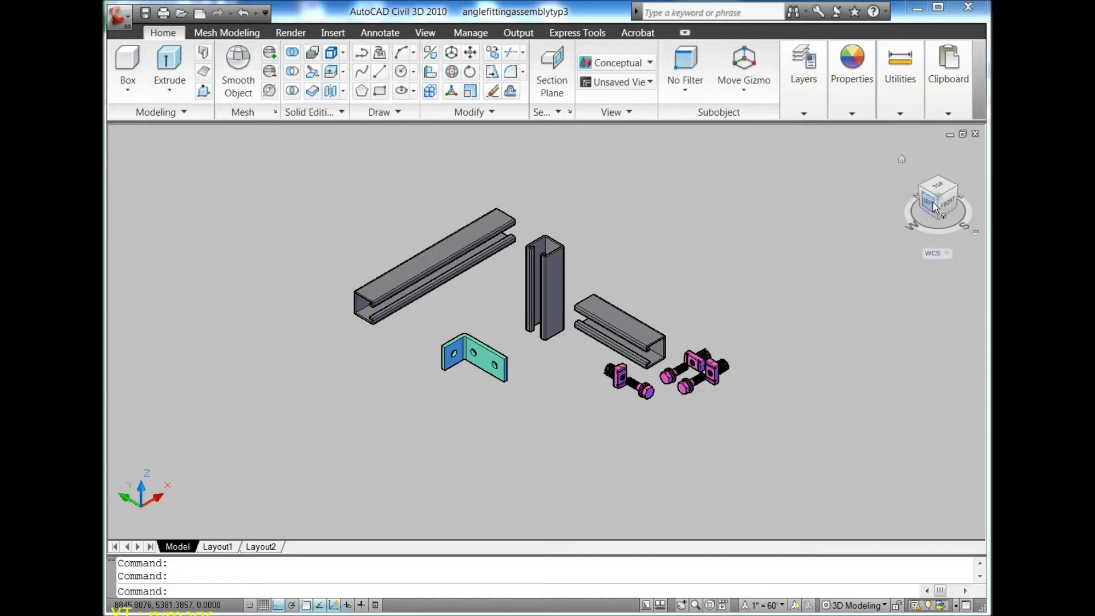
# Inspect the parts from the left, front and top views, then return to isometric.
pyautogui.click(934, 206)
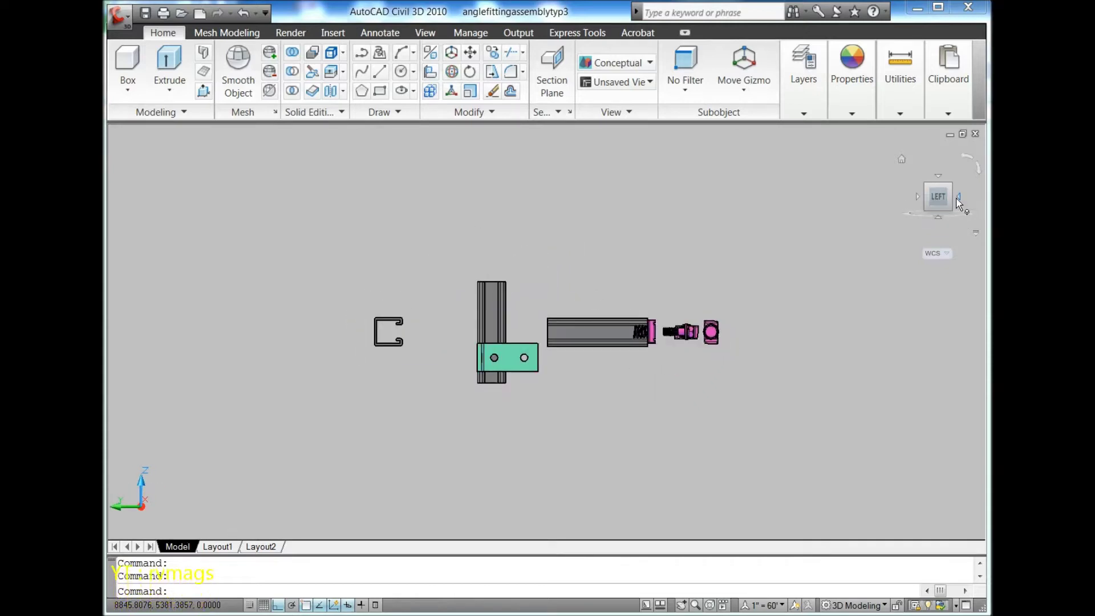
pyautogui.click(959, 198)
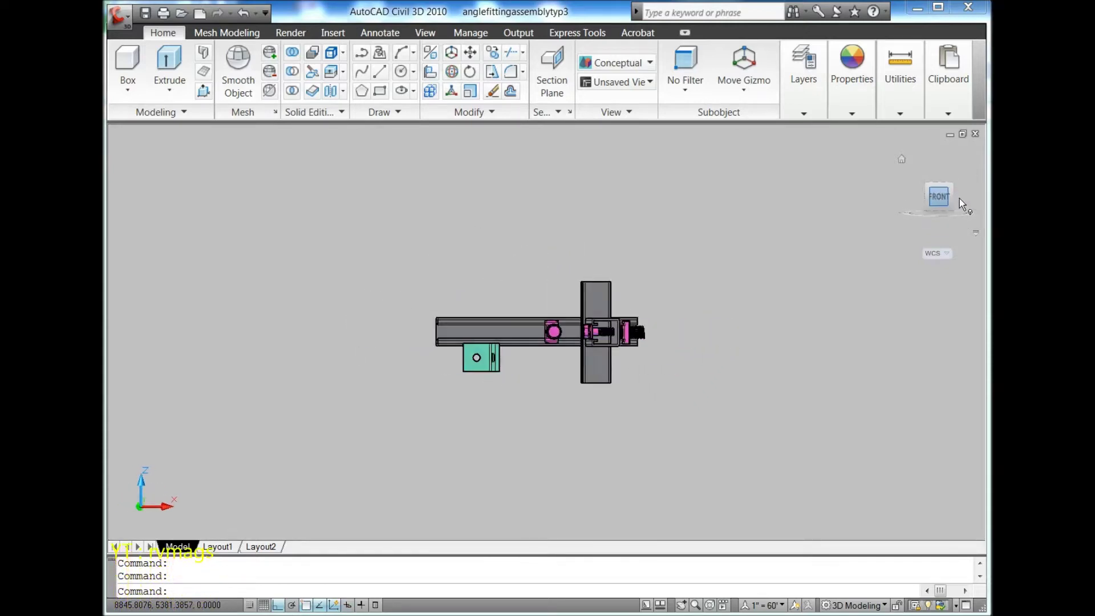
pyautogui.click(937, 177)
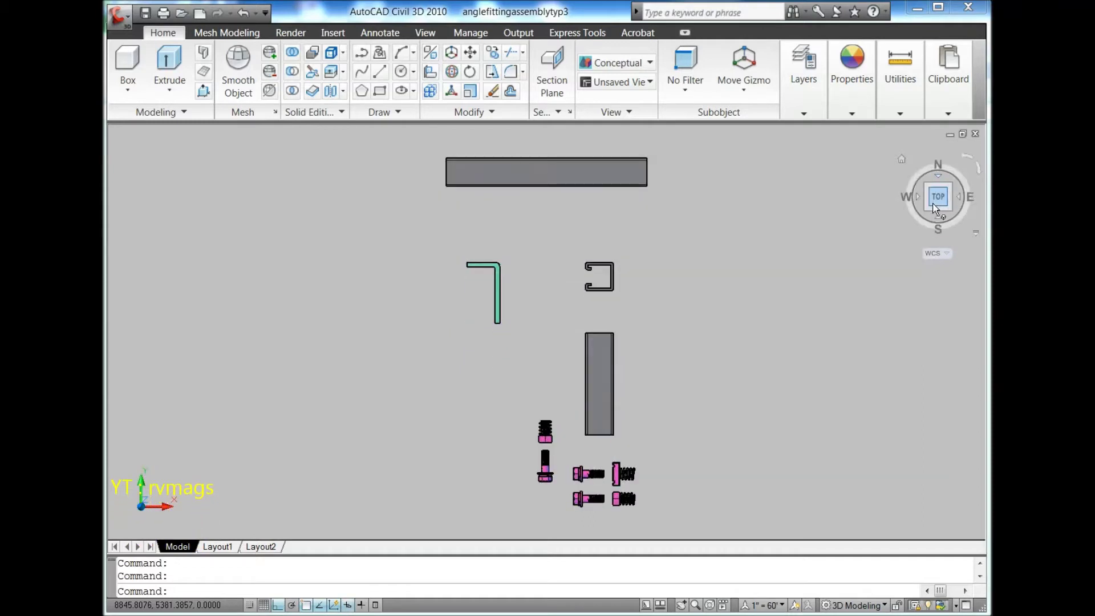
pyautogui.click(933, 204)
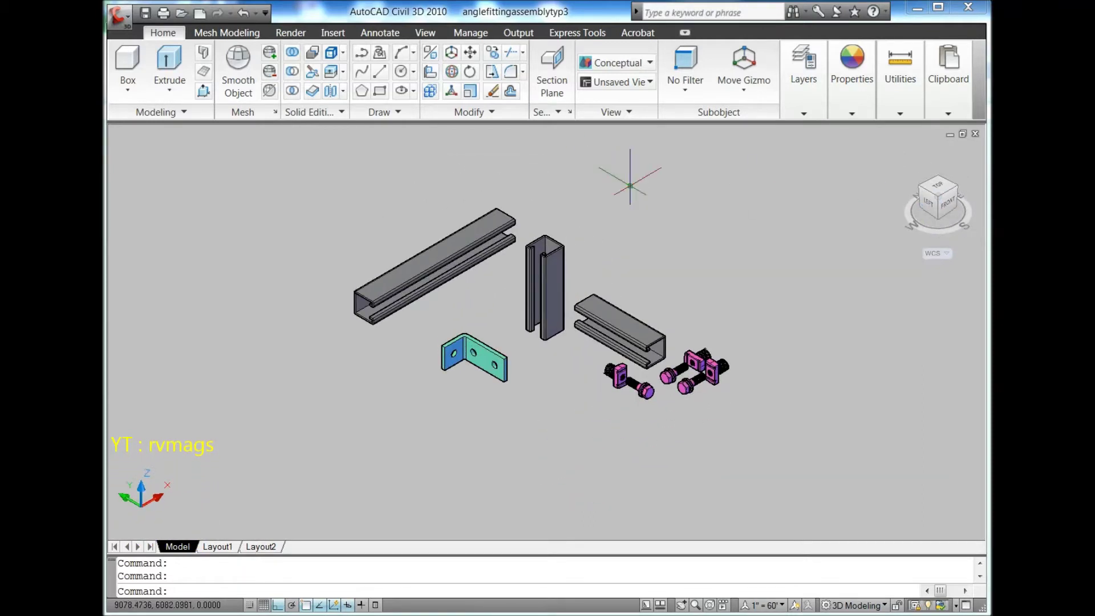
# Start moving the angle bracket, using its hole as the base point.
pyautogui.click(471, 54)
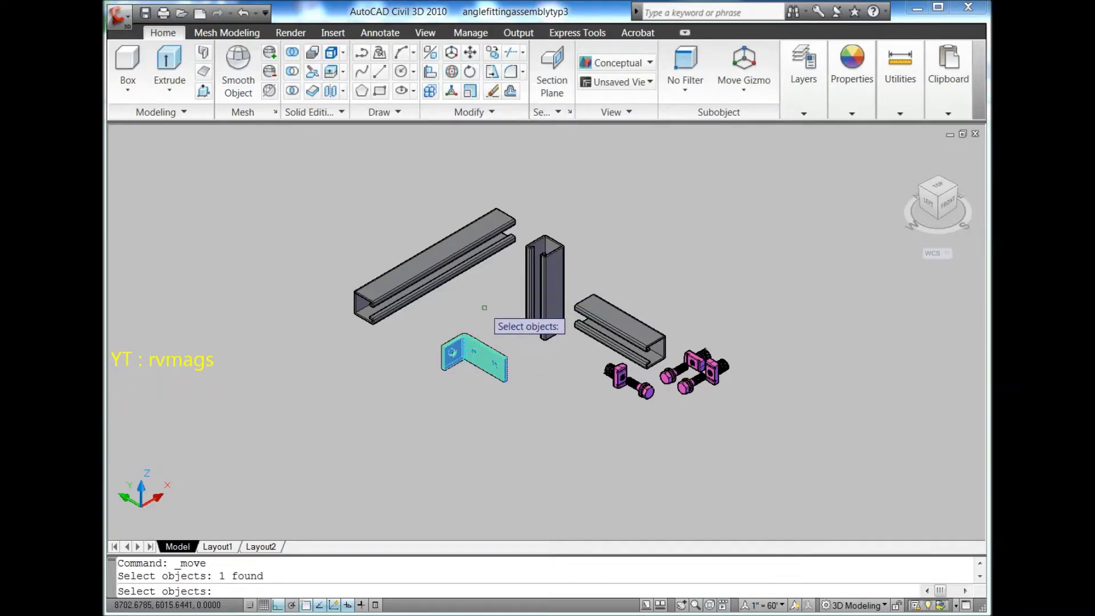
pyautogui.press('Return')
pyautogui.scroll(5, 382, 343)
pyautogui.scroll(4, 415, 416)
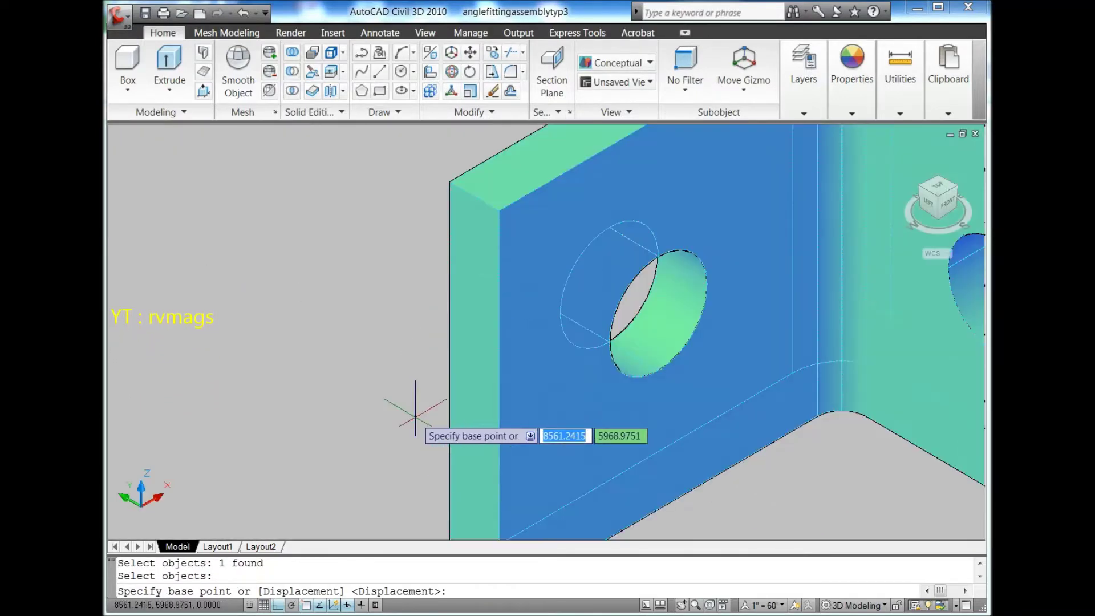
pyautogui.click(440, 369)
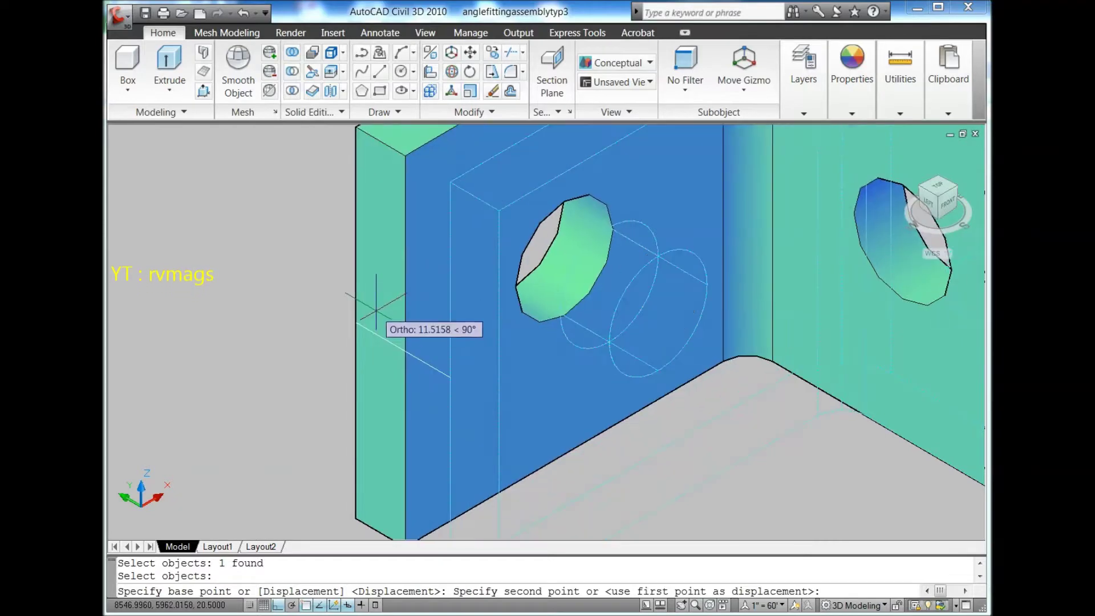
# Place the bracket midway between the long channel's two lip corners at its end.
pyautogui.keyDown('shift'); pyautogui.rightClick(375, 310); pyautogui.keyUp('shift')
pyautogui.click(420, 347)
pyautogui.scroll(-8, 471, 385)
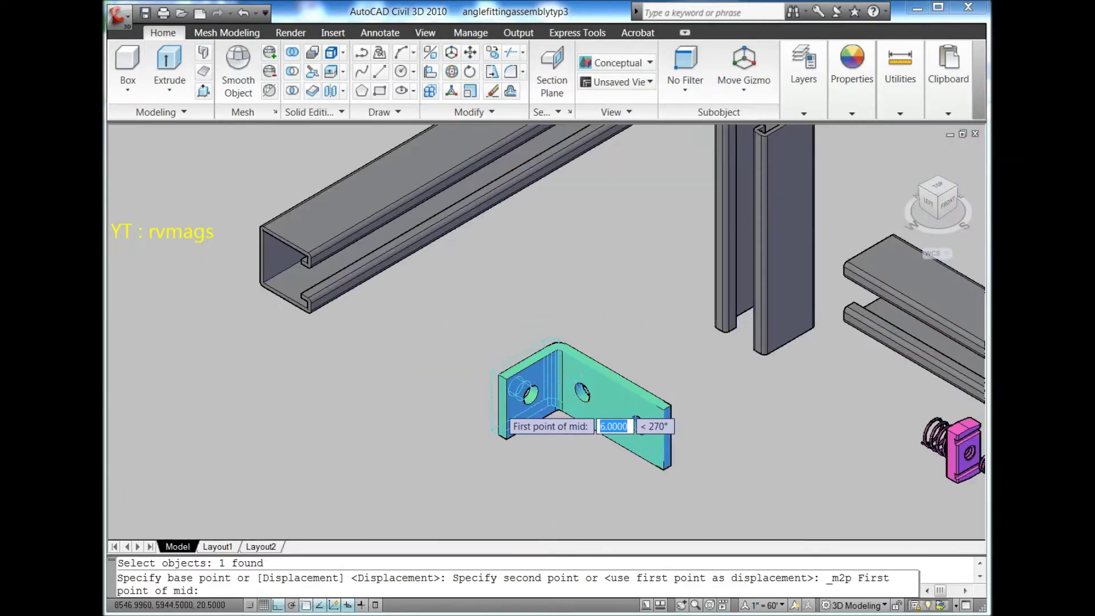
pyautogui.scroll(3, 418, 352)
pyautogui.scroll(2, 416, 356)
pyautogui.scroll(3, 260, 342)
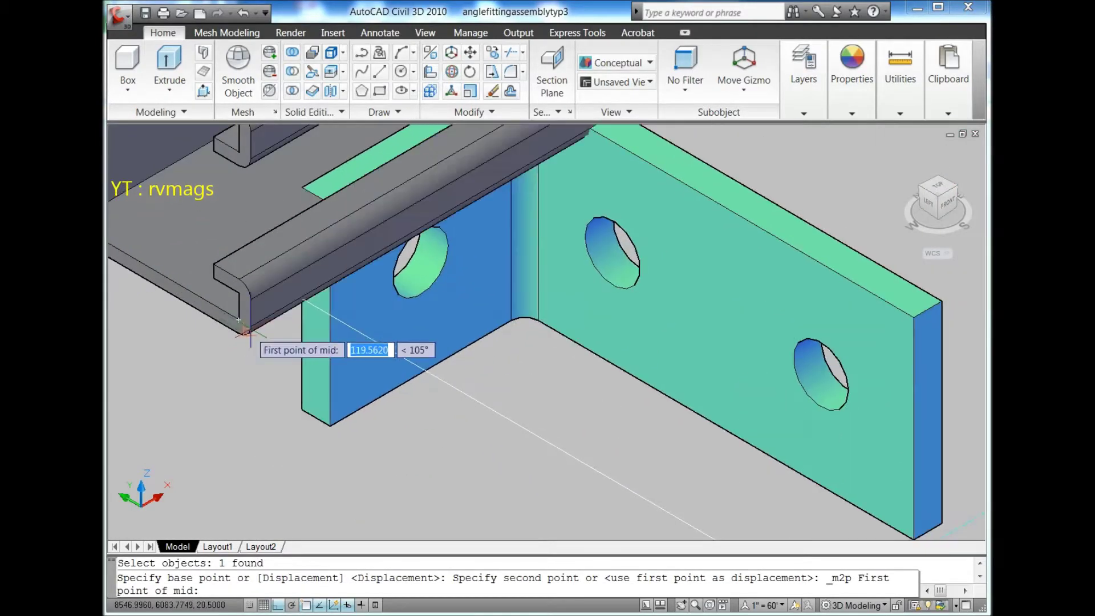
pyautogui.scroll(4, 270, 343)
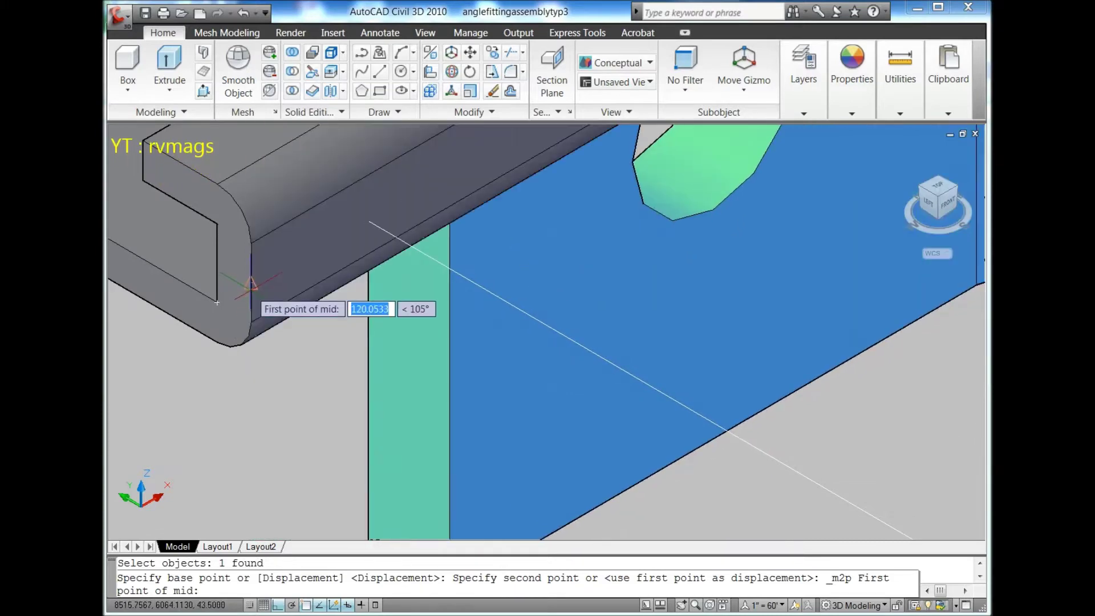
pyautogui.click(217, 302)
pyautogui.scroll(-4, 268, 388)
pyautogui.scroll(3, 268, 359)
pyautogui.scroll(3, 276, 336)
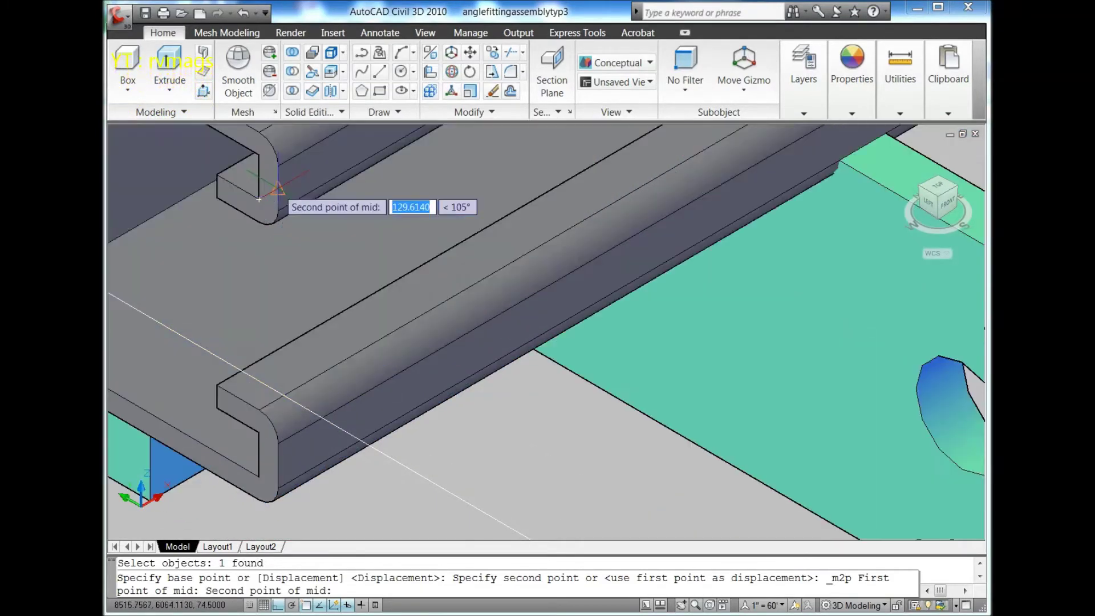
pyautogui.click(259, 199)
pyautogui.scroll(-3, 428, 336)
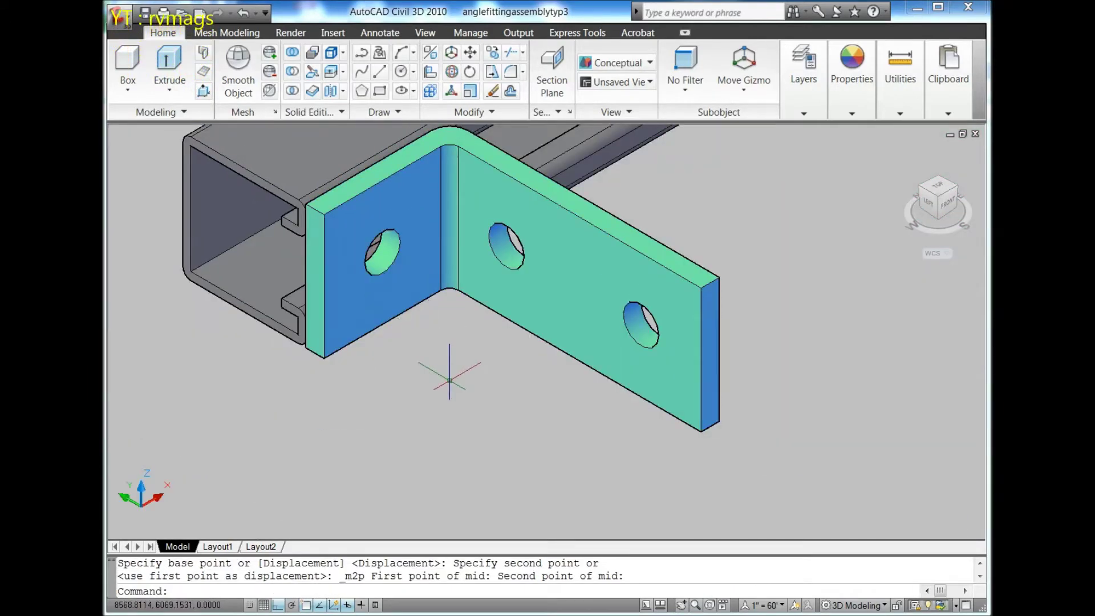
# Slide the angle bracket 150 units along the long channel with Ortho on.
pyautogui.click(955, 207)
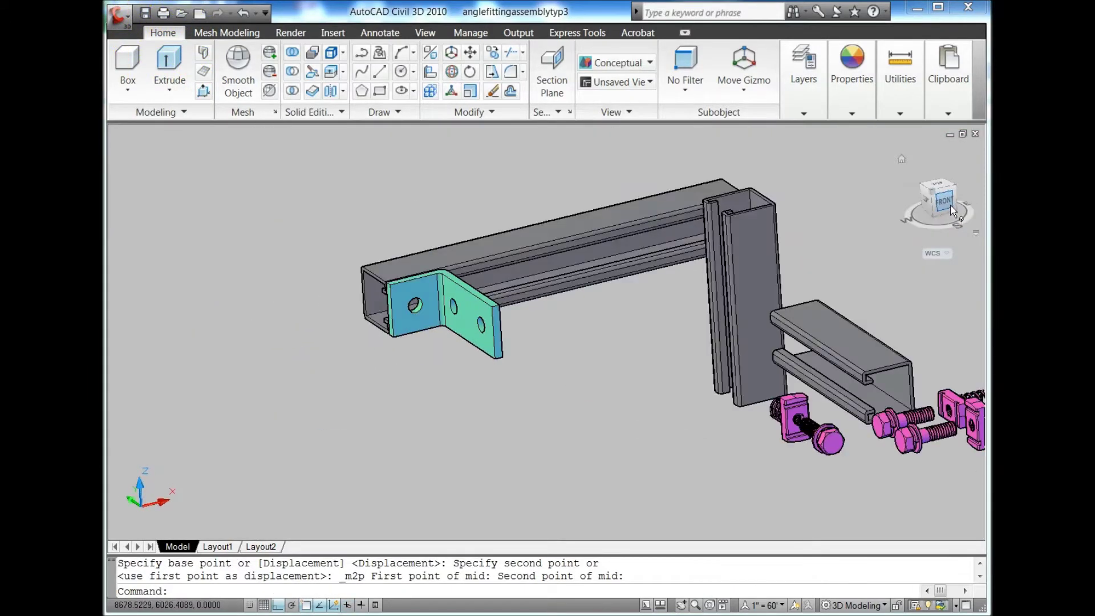
pyautogui.click(927, 186)
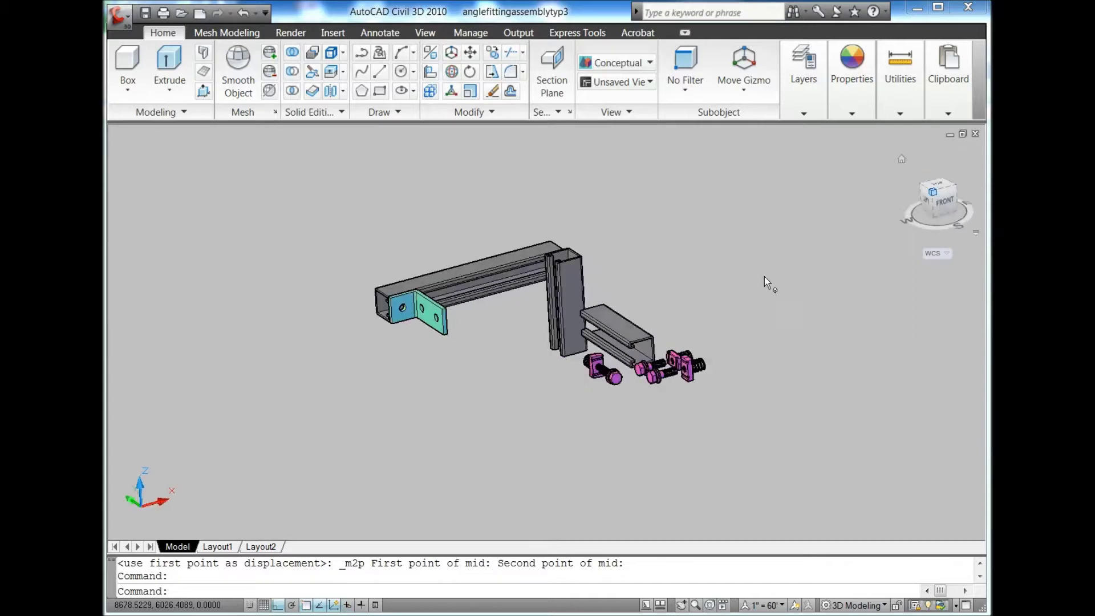
pyautogui.click(472, 57)
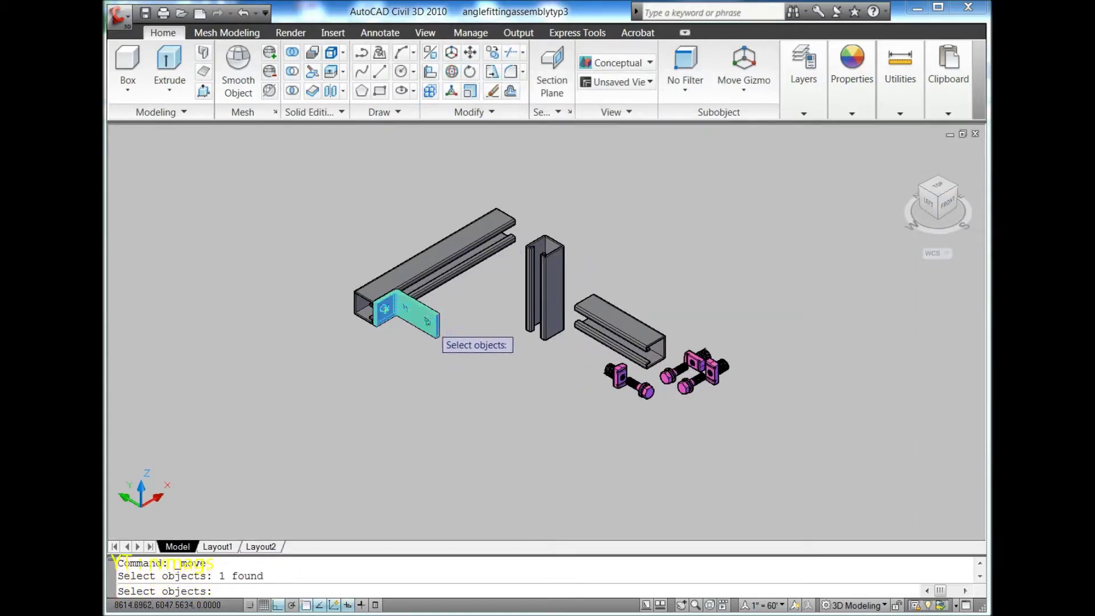
pyautogui.press('Return')
pyautogui.click(379, 391)
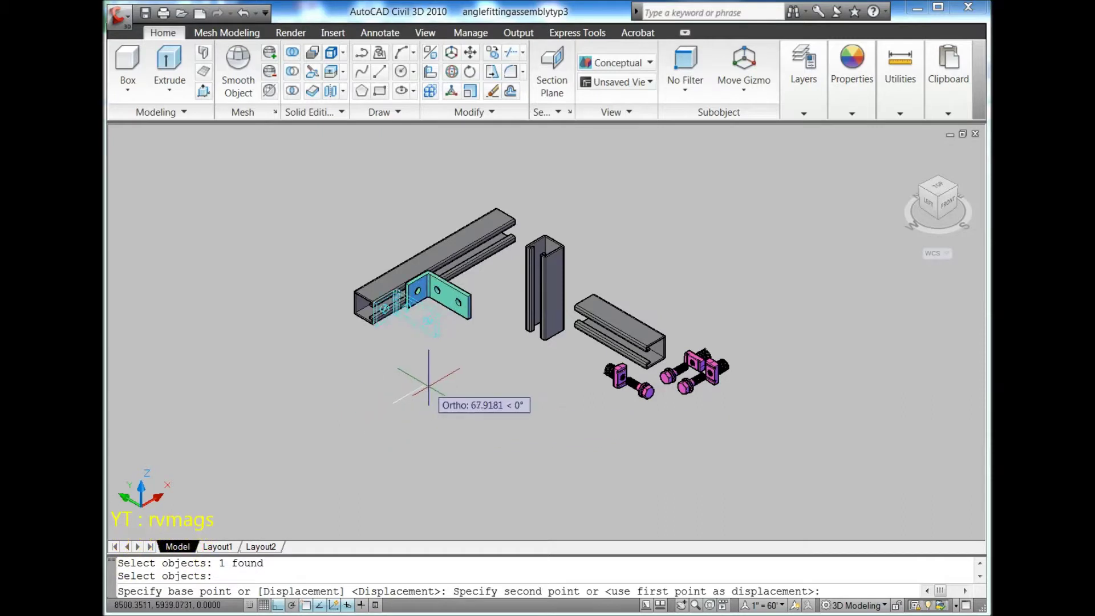
pyautogui.write('150')
pyautogui.press('Return')
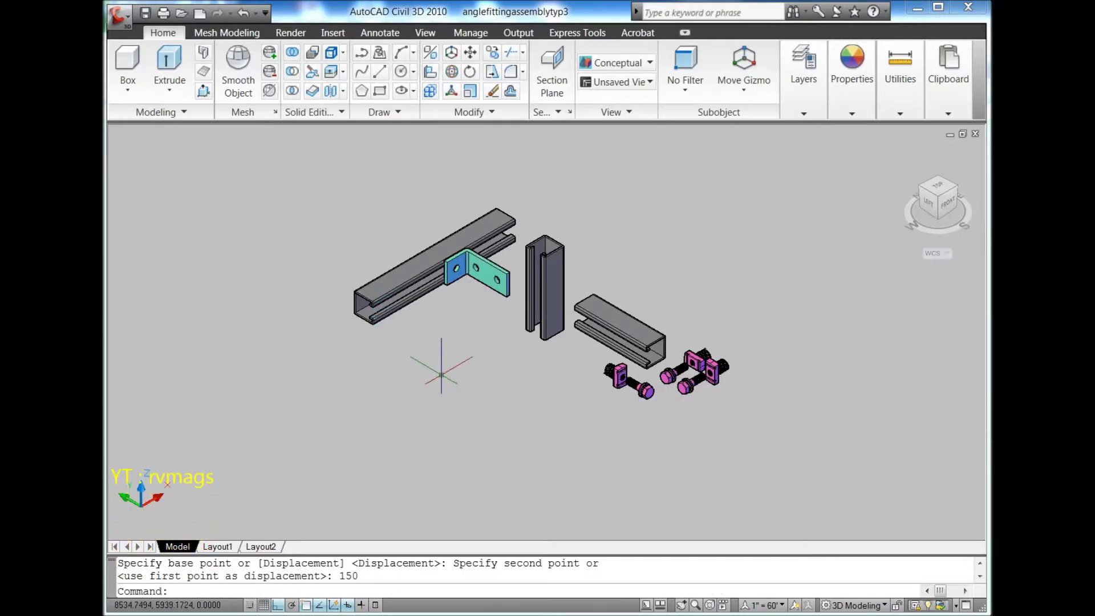
pyautogui.scroll(2, 576, 197)
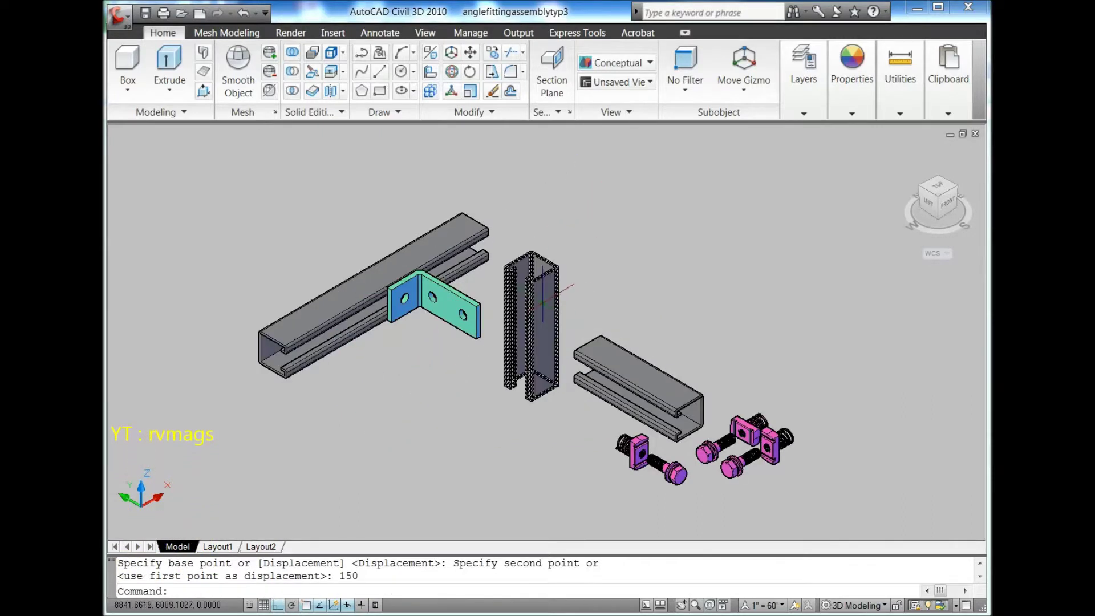
# Start moving the vertical channel, with the midpoint between its lip corners as base point.
pyautogui.click(470, 52)
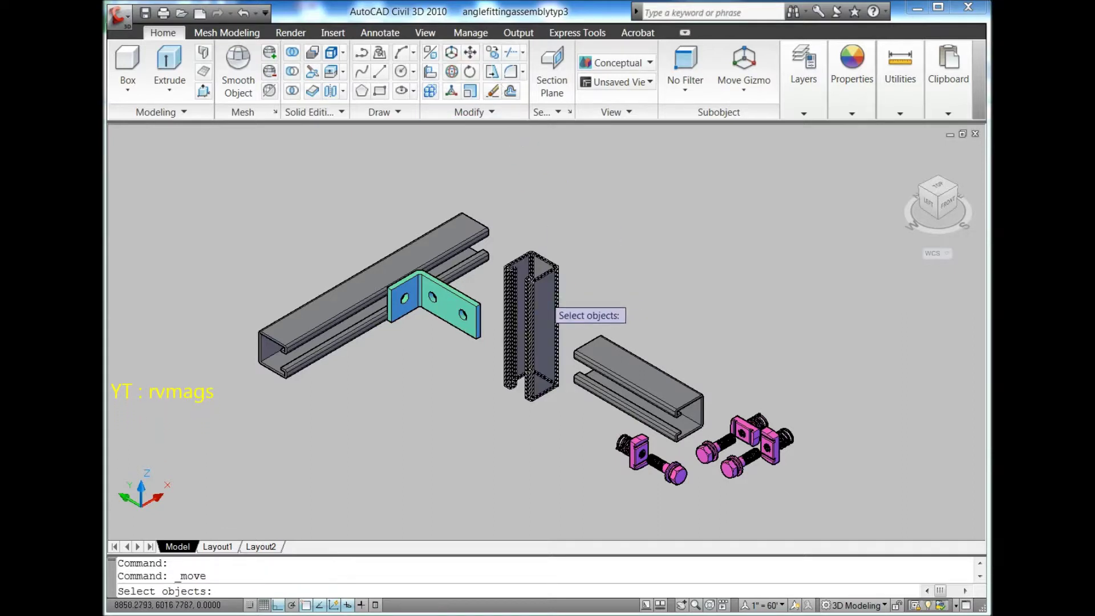
pyautogui.click(538, 295)
pyautogui.press('Return')
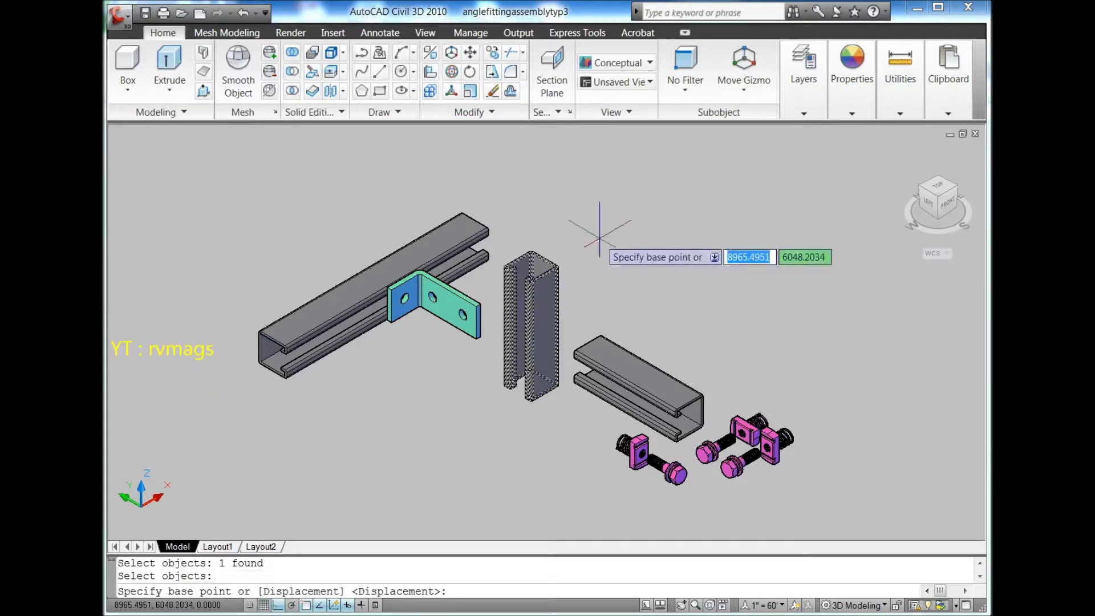
pyautogui.keyDown('shift'); pyautogui.rightClick(585, 229); pyautogui.keyUp('shift')
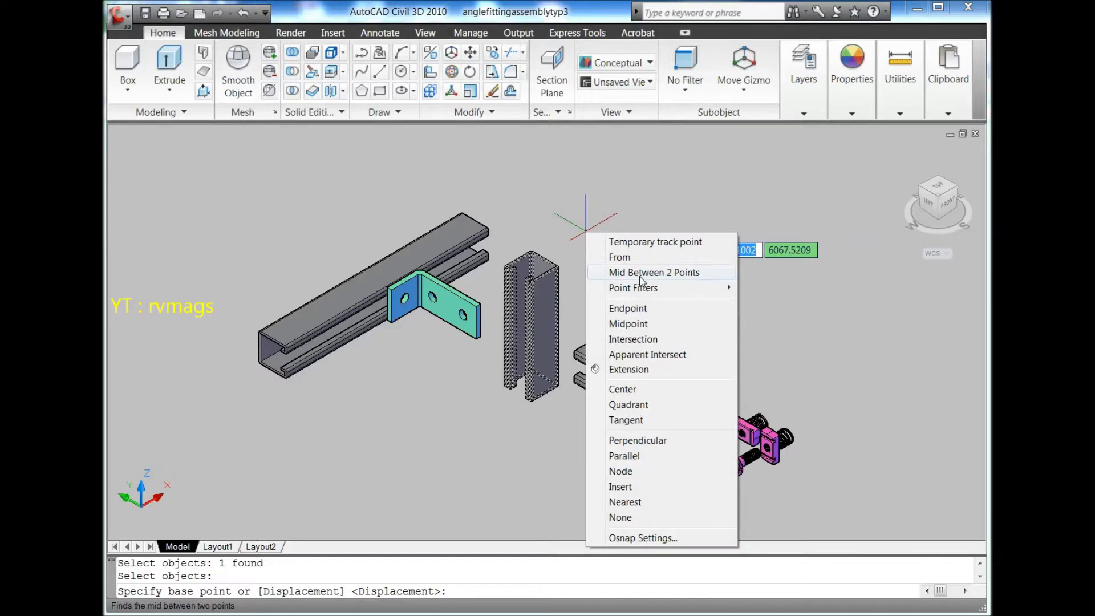
pyautogui.click(641, 273)
pyautogui.scroll(5, 519, 268)
pyautogui.scroll(3, 519, 268)
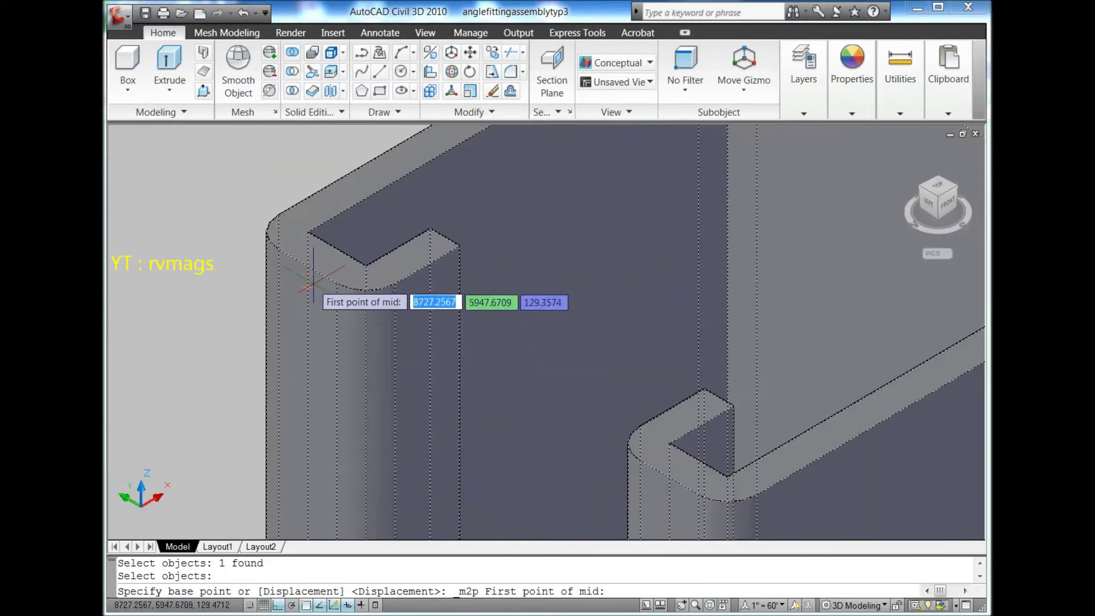
pyautogui.click(310, 266)
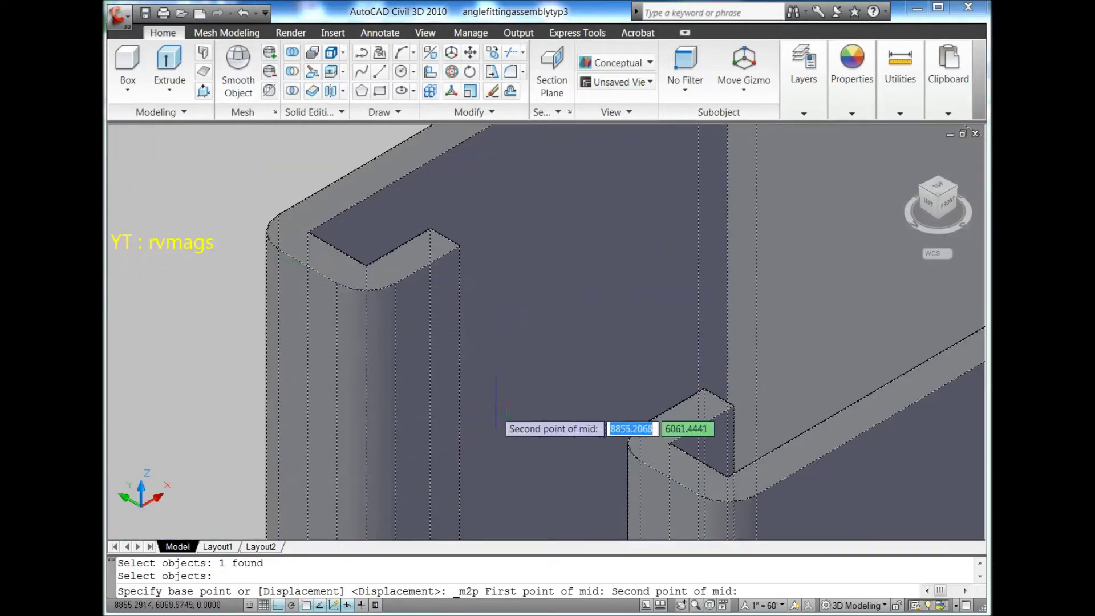
pyautogui.click(674, 478)
# Place the vertical channel at the bracket hole and check it from the left view.
pyautogui.scroll(-3, 684, 468)
pyautogui.scroll(-3, 697, 460)
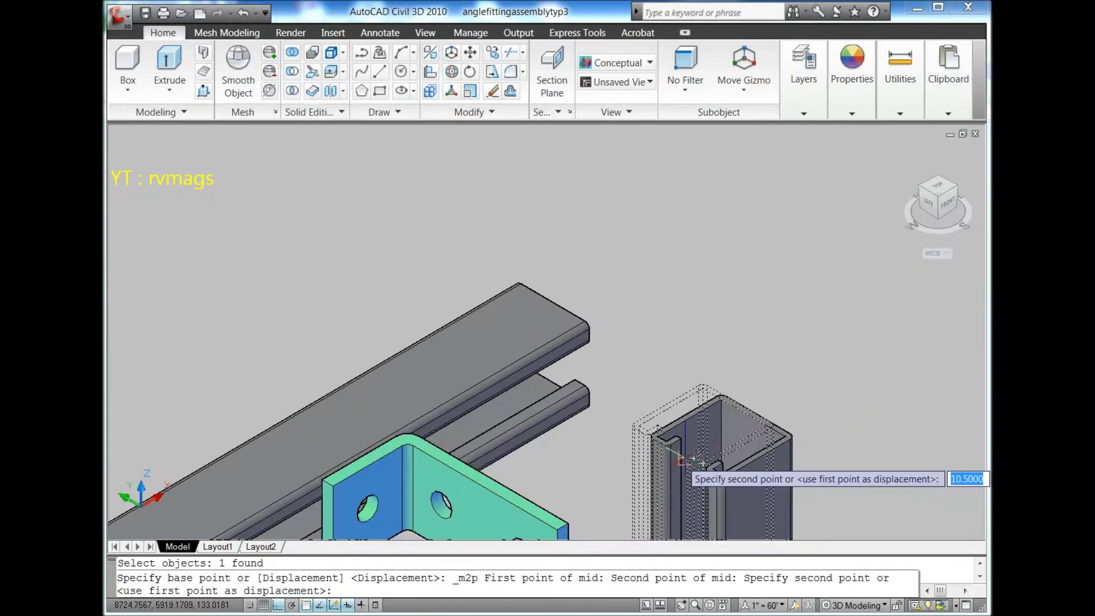
pyautogui.scroll(-2, 599, 513)
pyautogui.scroll(6, 628, 456)
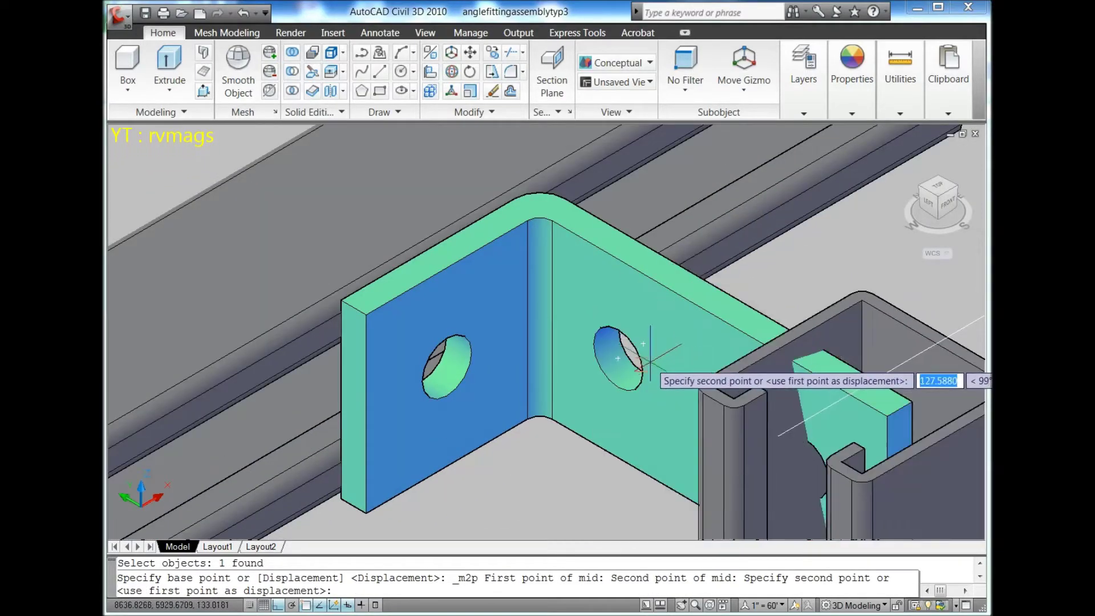
pyautogui.click(650, 361)
pyautogui.scroll(-5, 585, 358)
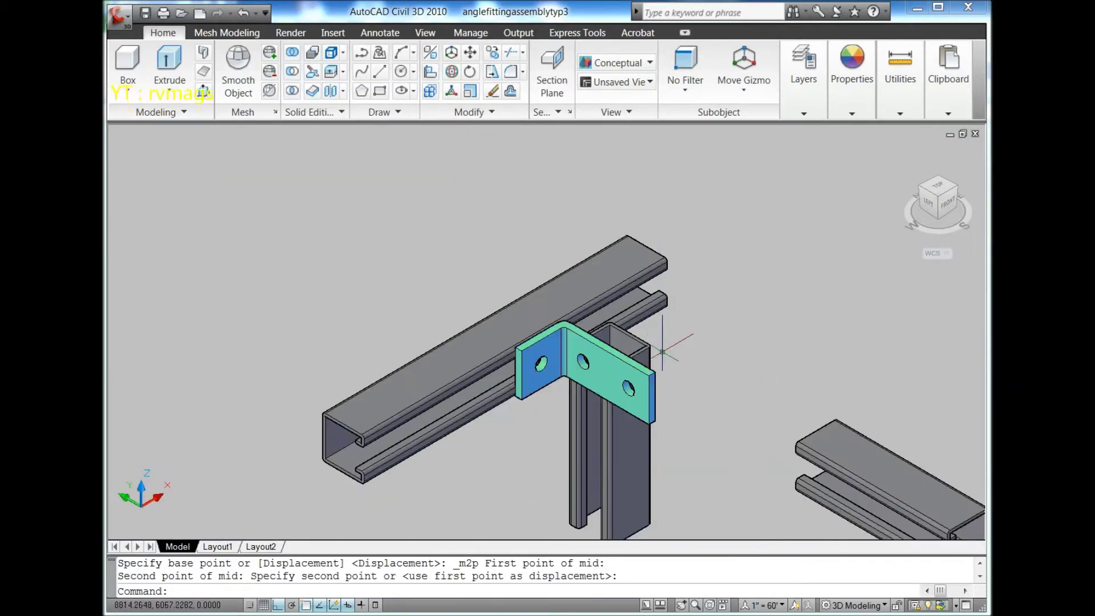
pyautogui.click(645, 365)
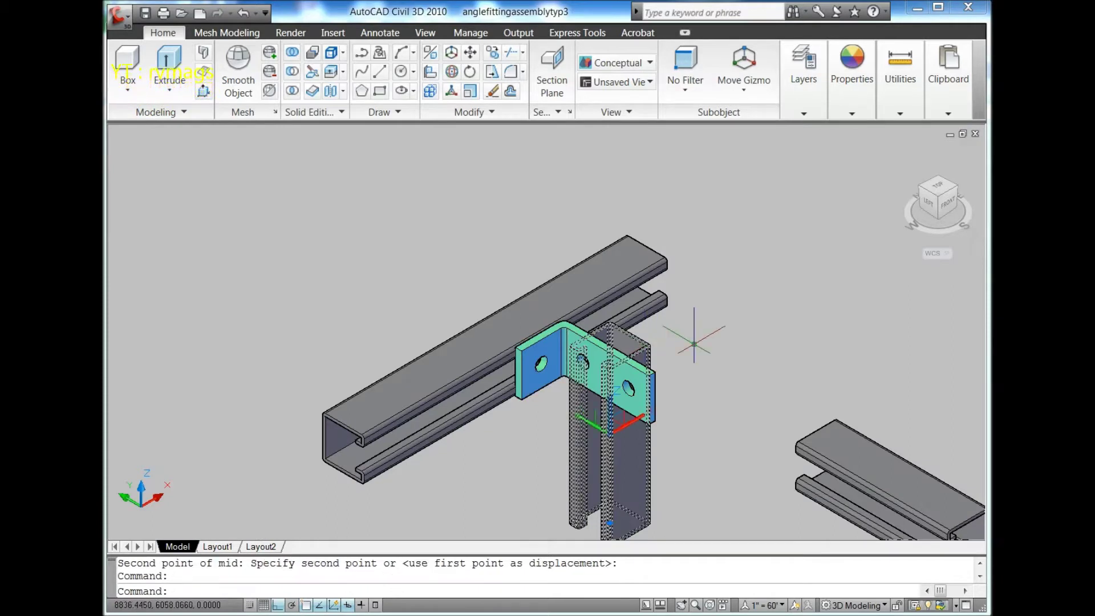
pyautogui.click(928, 212)
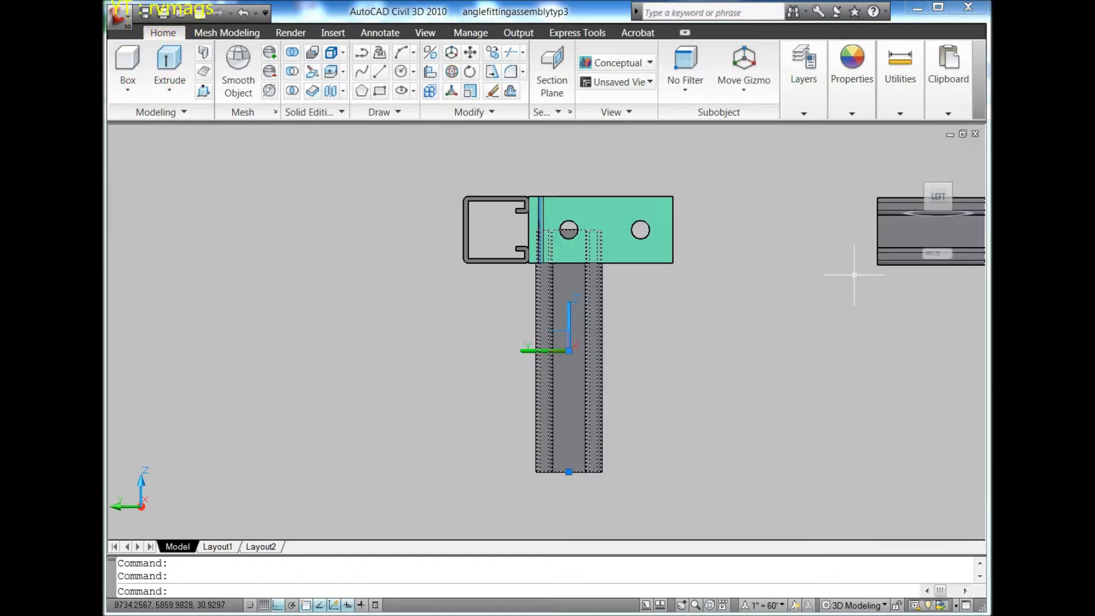
# Move the vertical channel 75 units along its length and verify from the left view.
pyautogui.click(950, 187)
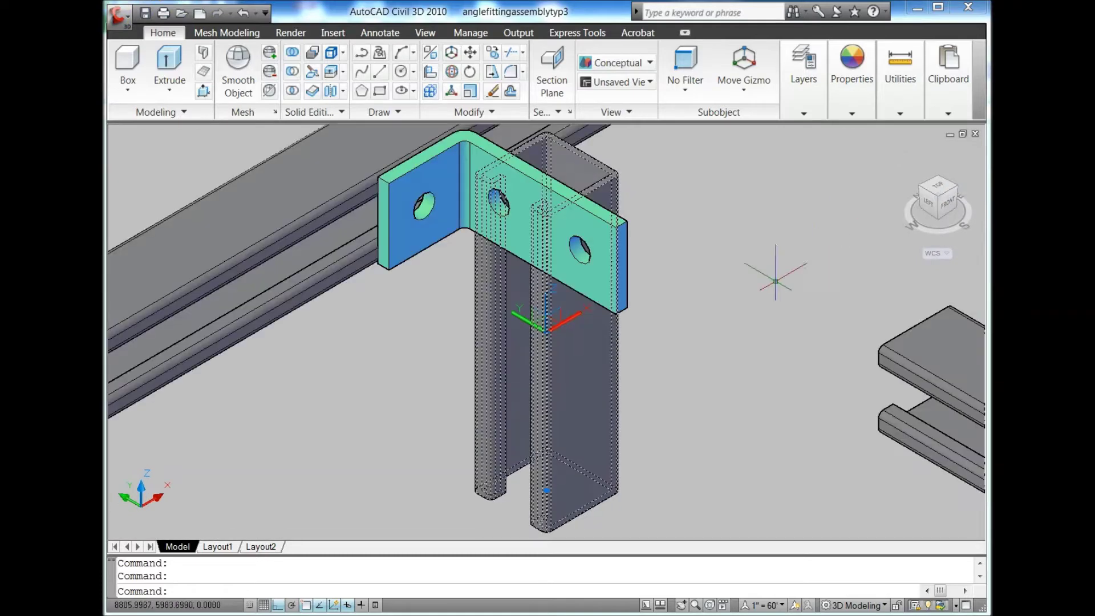
pyautogui.click(471, 53)
pyautogui.click(746, 391)
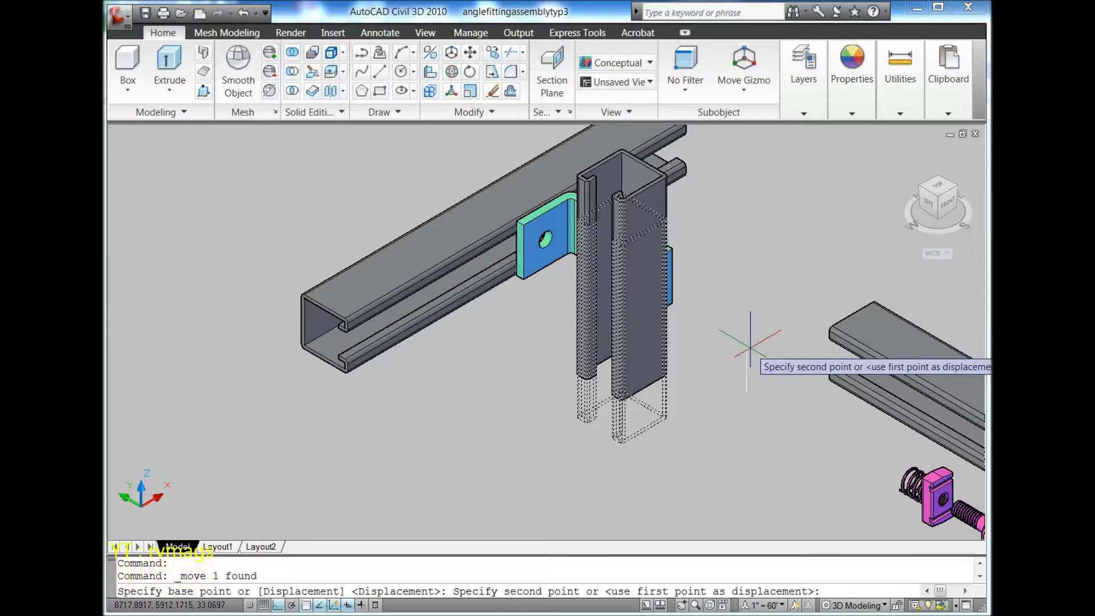
pyautogui.write('75')
pyautogui.press('Return')
pyautogui.scroll(-2, 492, 460)
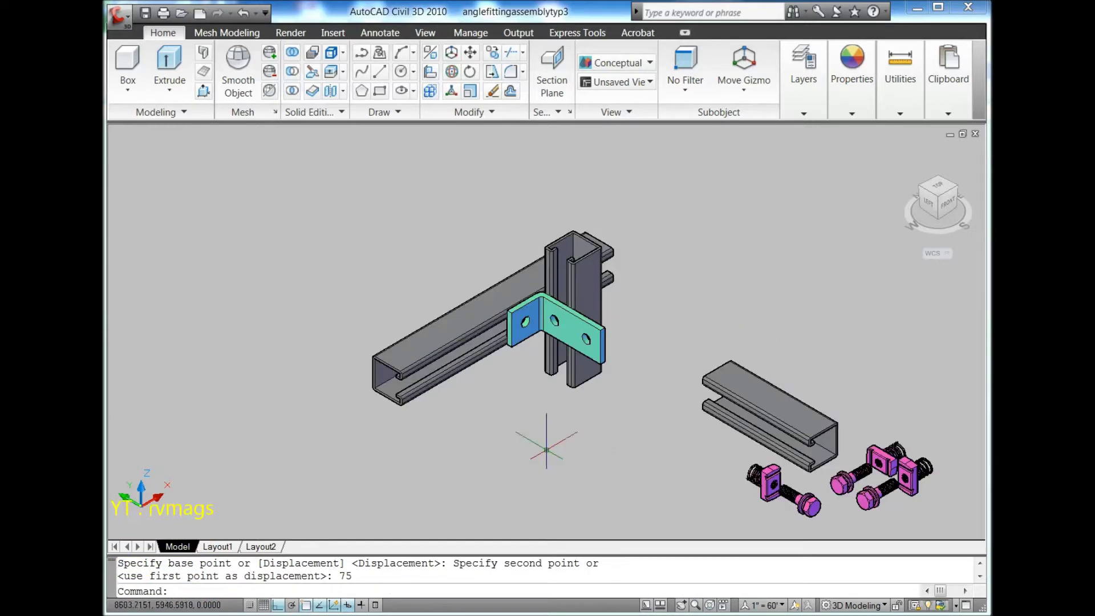
pyautogui.click(927, 204)
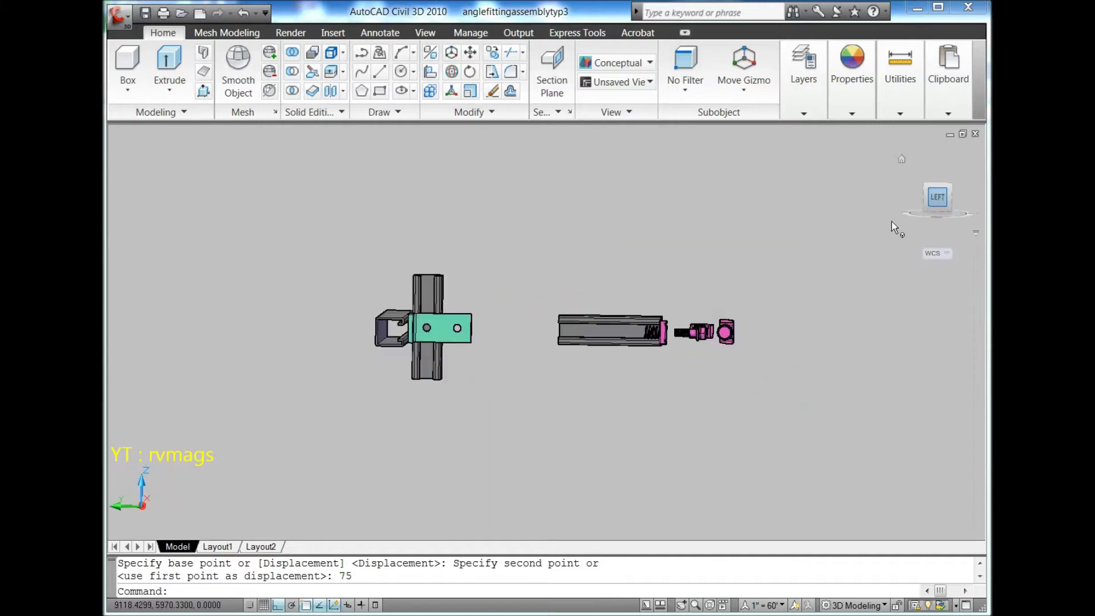
pyautogui.click(950, 187)
pyautogui.scroll(2, 649, 295)
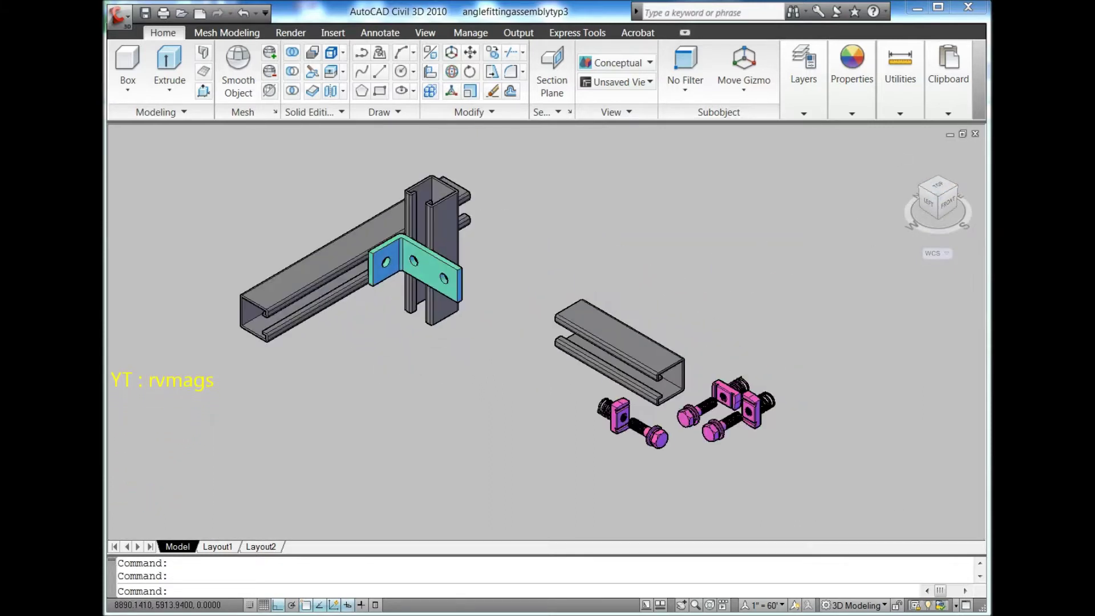
pyautogui.click(616, 319)
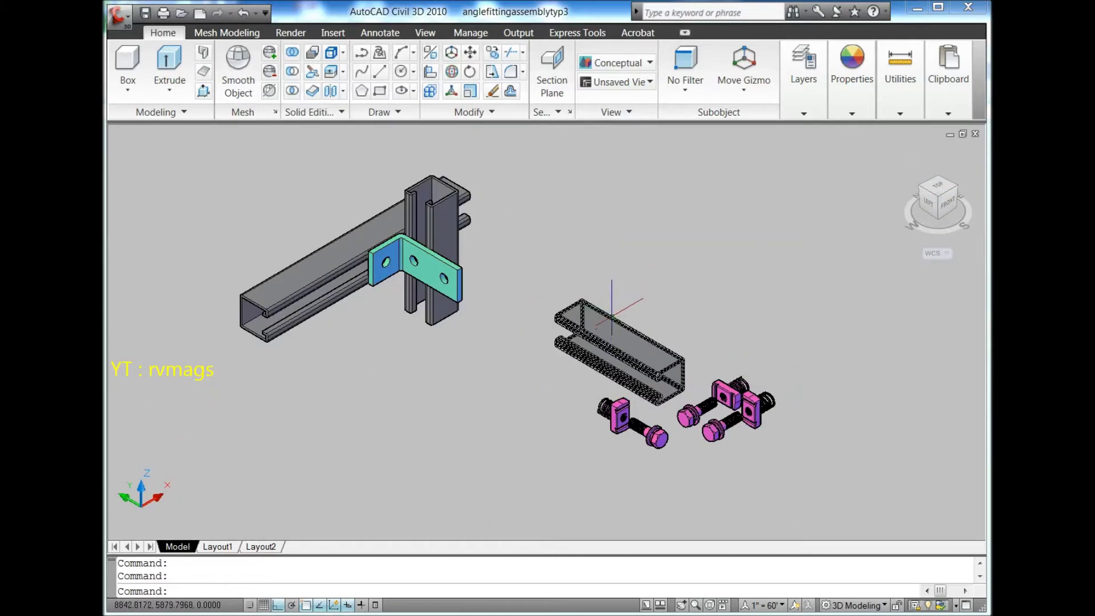
# Start moving the third channel, using the midpoint between its end corners as base point.
pyautogui.click(470, 54)
pyautogui.scroll(3, 577, 284)
pyautogui.scroll(3, 548, 340)
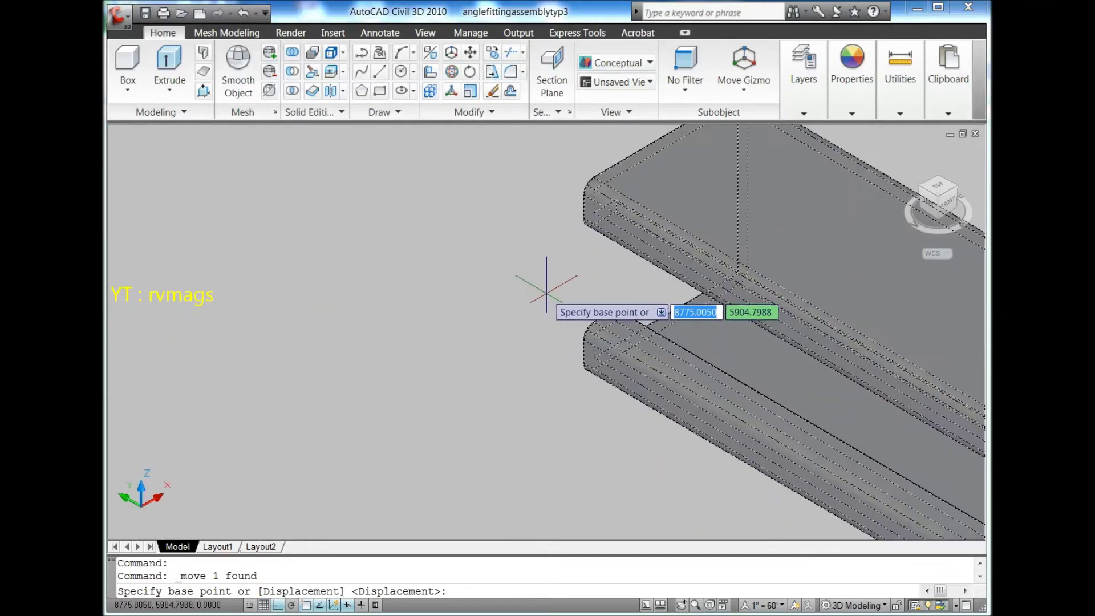
pyautogui.keyDown('shift'); pyautogui.rightClick(546, 292); pyautogui.keyUp('shift')
pyautogui.click(614, 334)
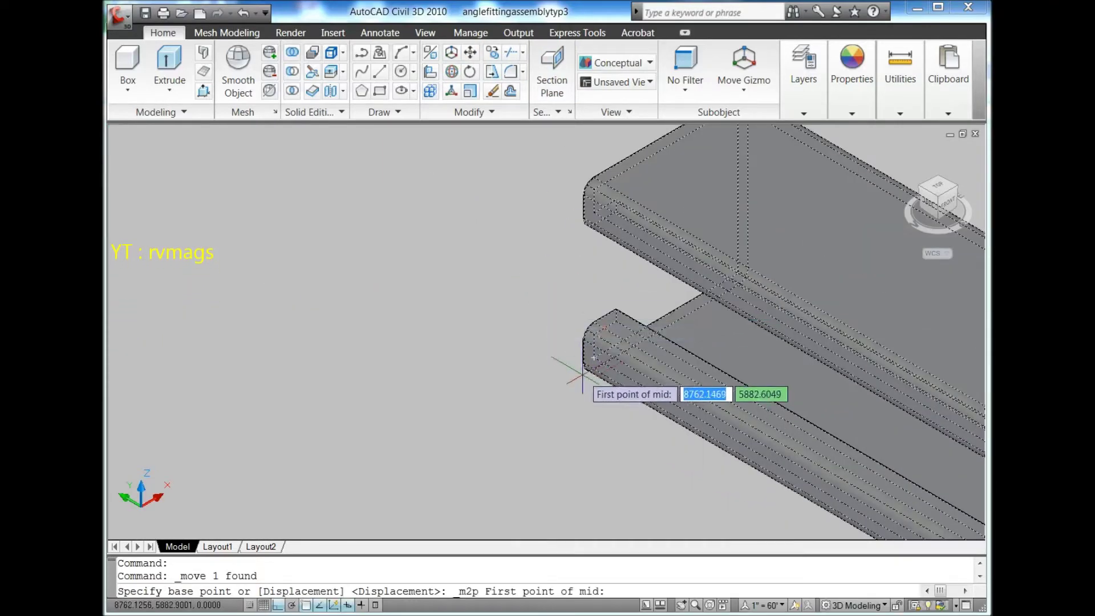
pyautogui.click(587, 359)
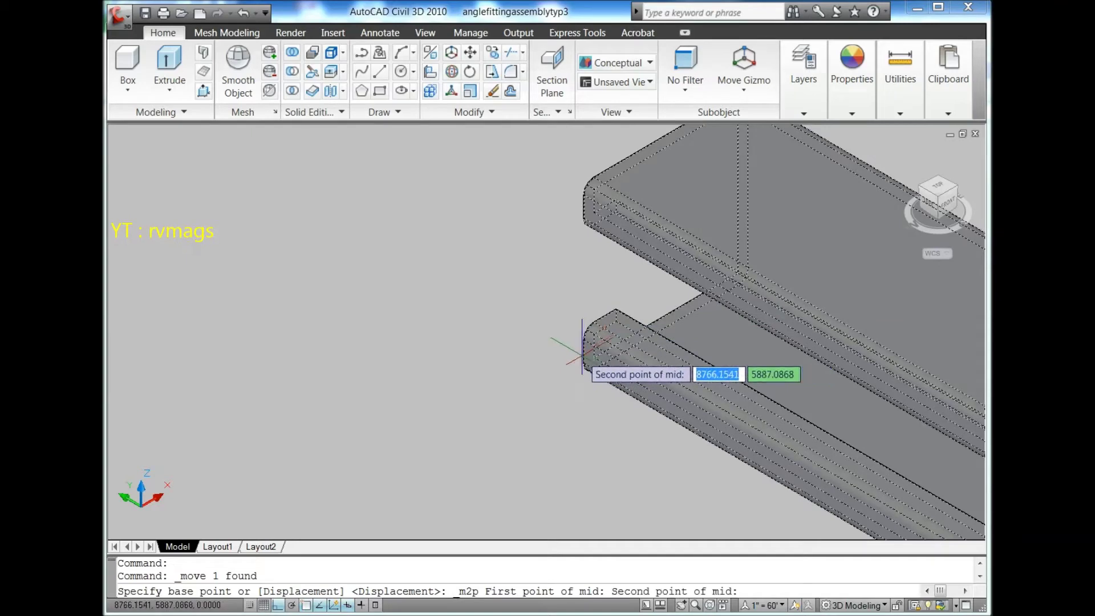
pyautogui.click(582, 212)
pyautogui.scroll(-2, 582, 212)
pyautogui.scroll(-3, 535, 301)
pyautogui.scroll(-3, 535, 301)
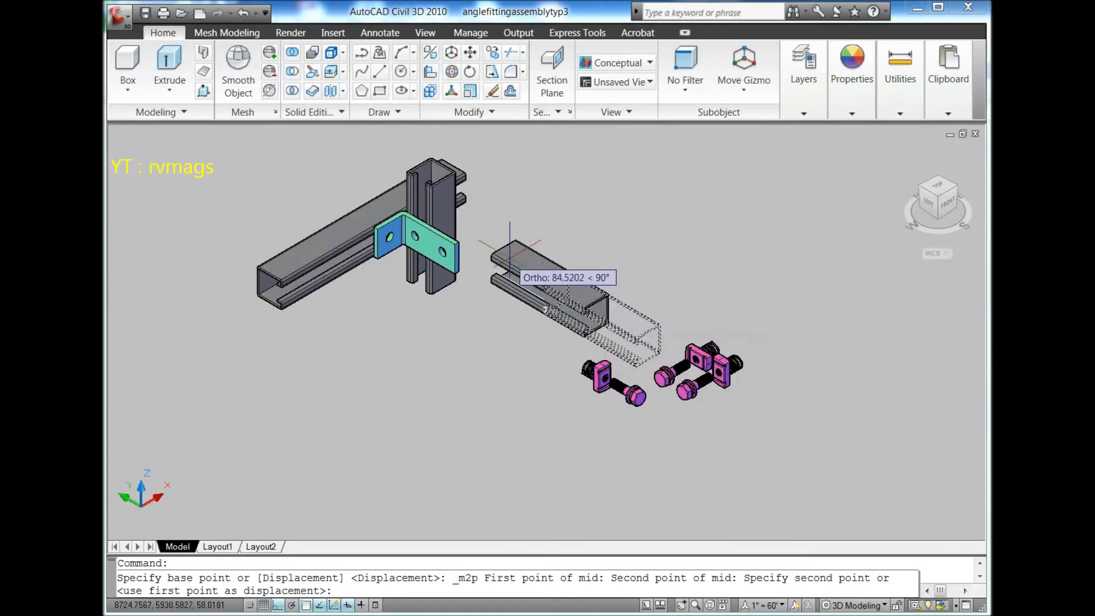
# Snap the third channel to the bracket hole's centre and check it from the left.
pyautogui.keyDown('shift'); pyautogui.rightClick(510, 260); pyautogui.keyUp('shift')
pyautogui.click(566, 415)
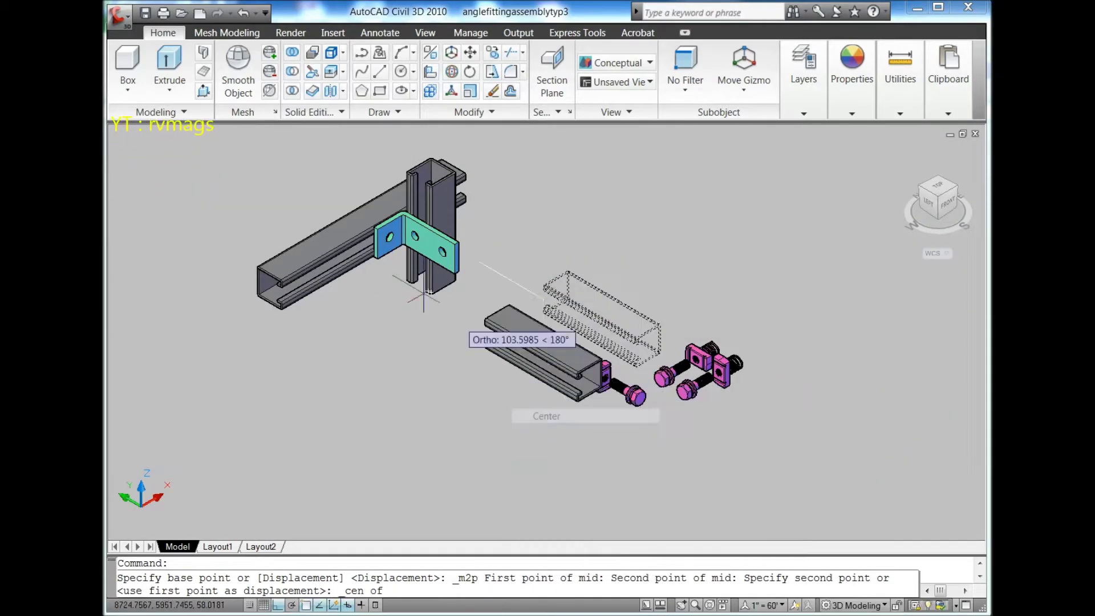
pyautogui.scroll(2, 485, 319)
pyautogui.scroll(3, 424, 270)
pyautogui.scroll(2, 550, 222)
pyautogui.scroll(-2, 553, 219)
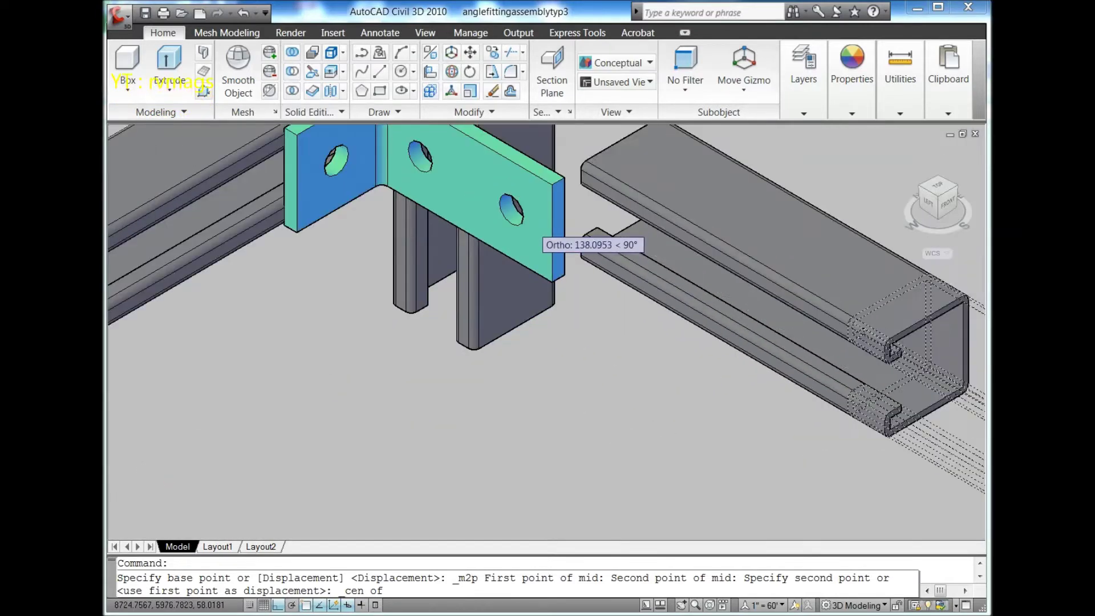
pyautogui.scroll(2, 536, 228)
pyautogui.click(503, 202)
pyautogui.scroll(-2, 503, 205)
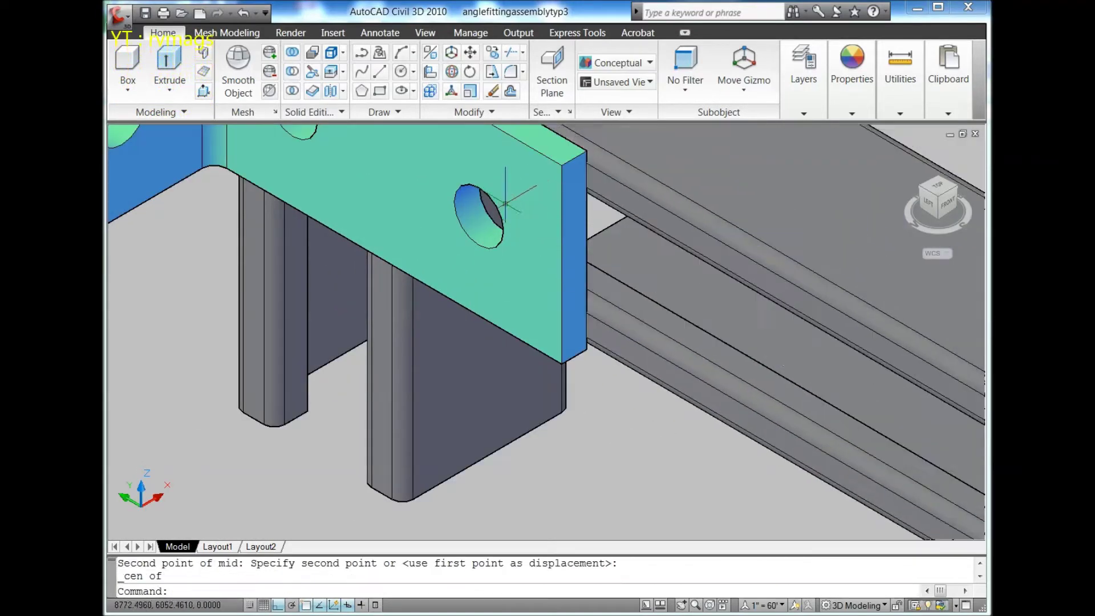
pyautogui.scroll(-3, 502, 217)
pyautogui.click(929, 204)
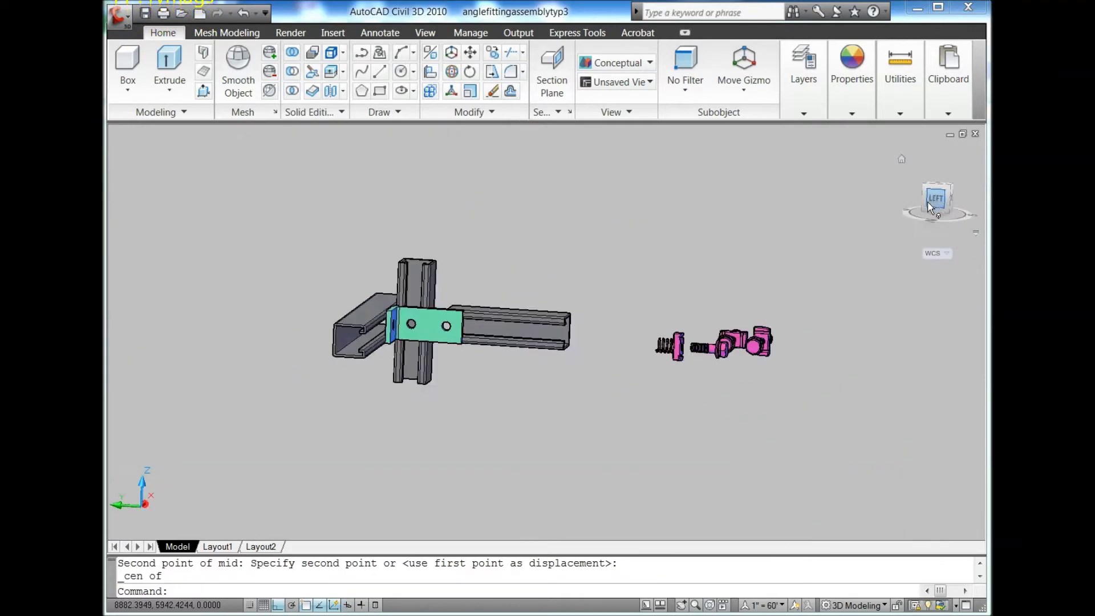
pyautogui.click(951, 193)
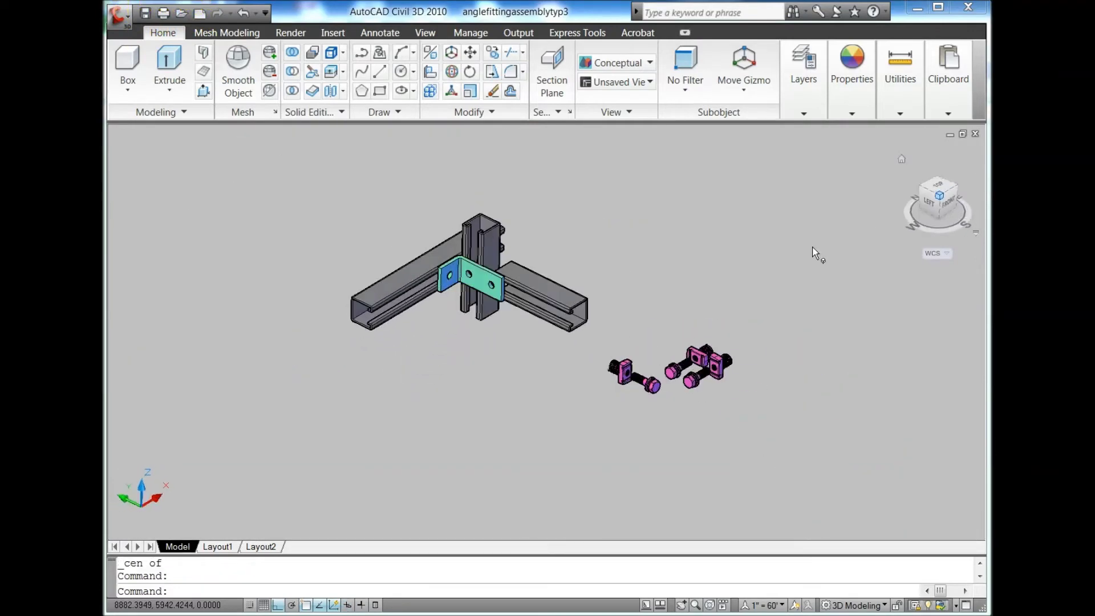
# Shift the third channel 24 units into place and verify from the top view.
pyautogui.click(547, 290)
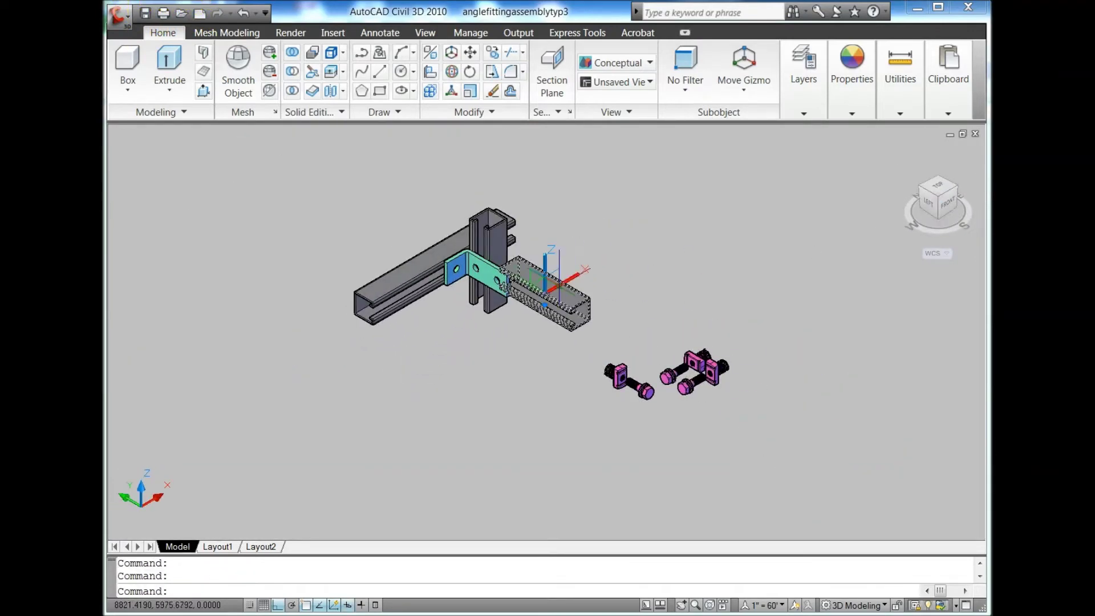
pyautogui.click(470, 52)
pyautogui.click(517, 379)
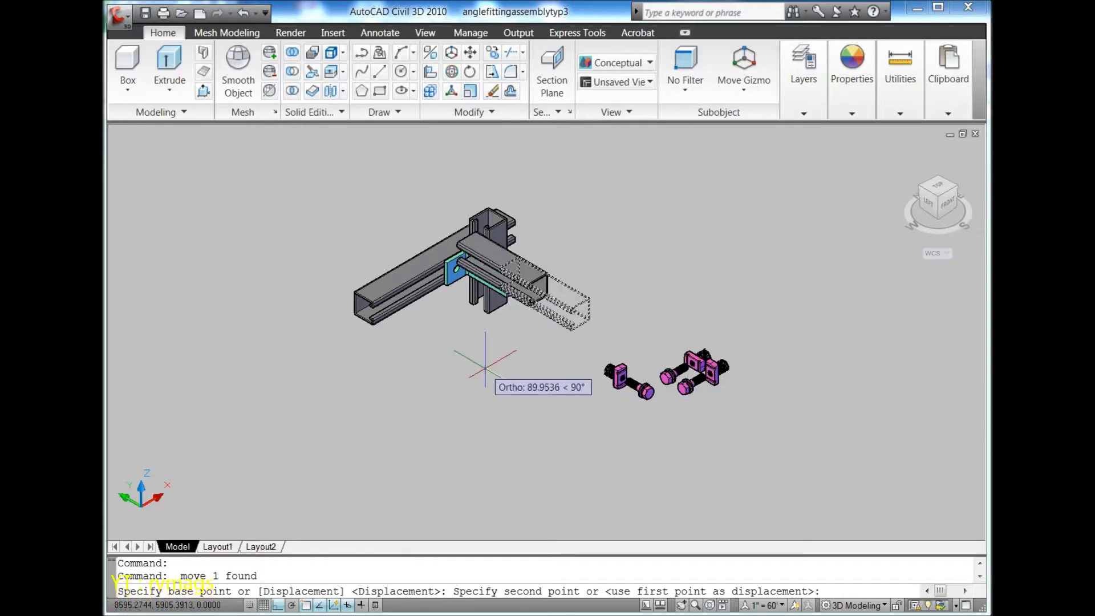
pyautogui.write('2')
pyautogui.press('Return')
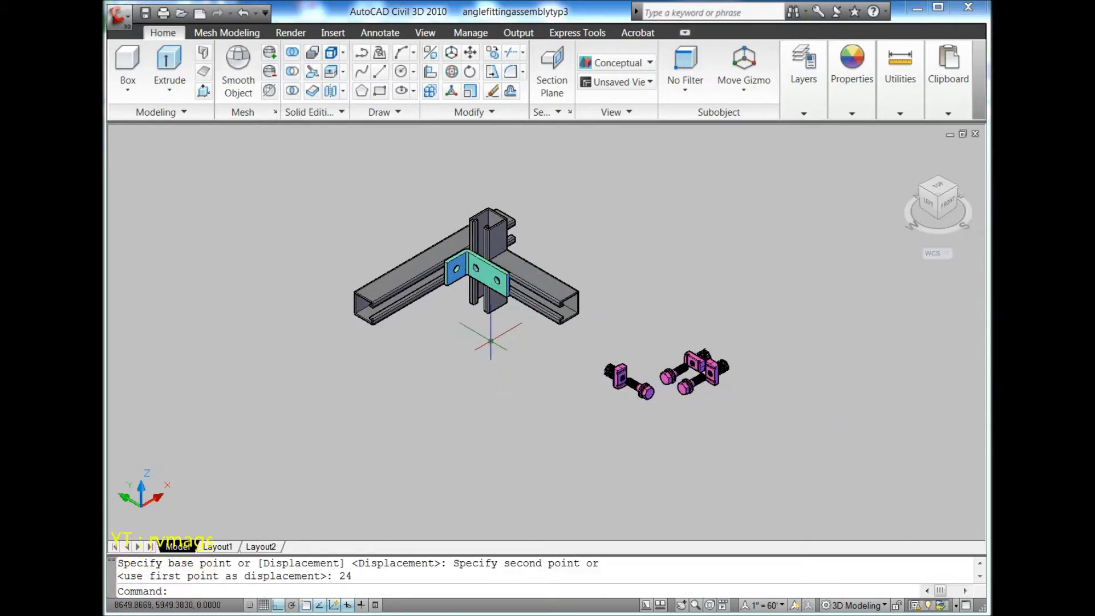
pyautogui.click(944, 192)
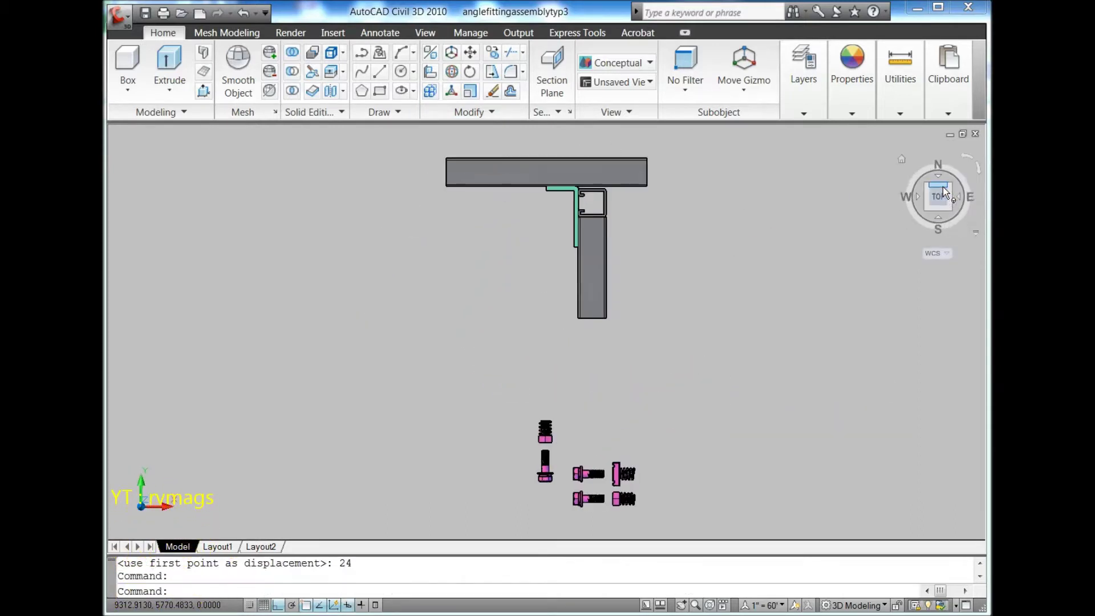
pyautogui.click(925, 211)
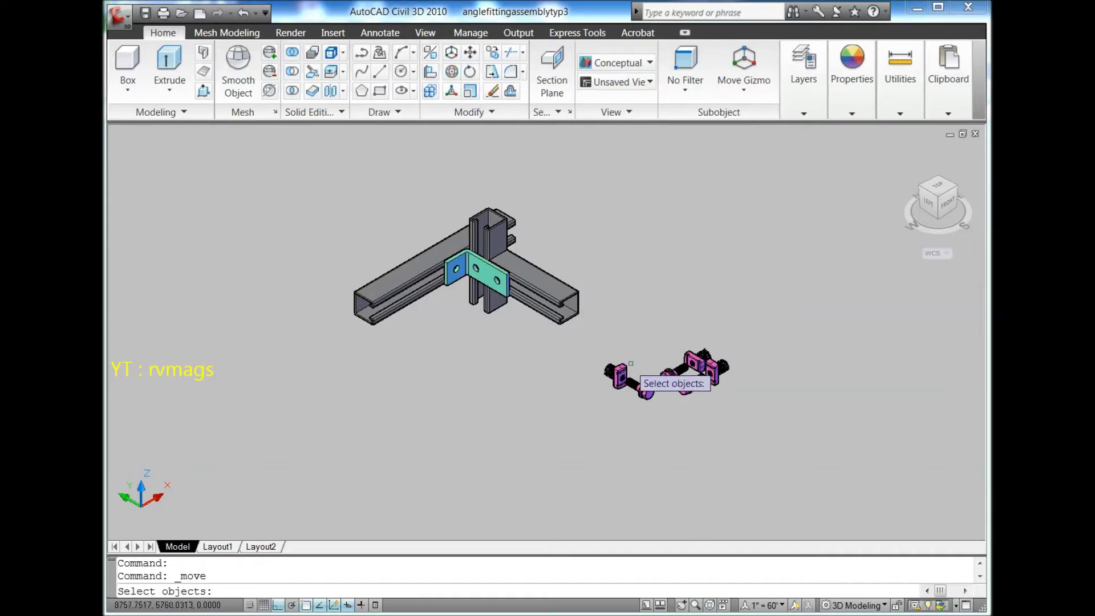
# Start moving the channel nut, picking its corner as the base point.
pyautogui.scroll(3, 651, 412)
pyautogui.scroll(3, 627, 408)
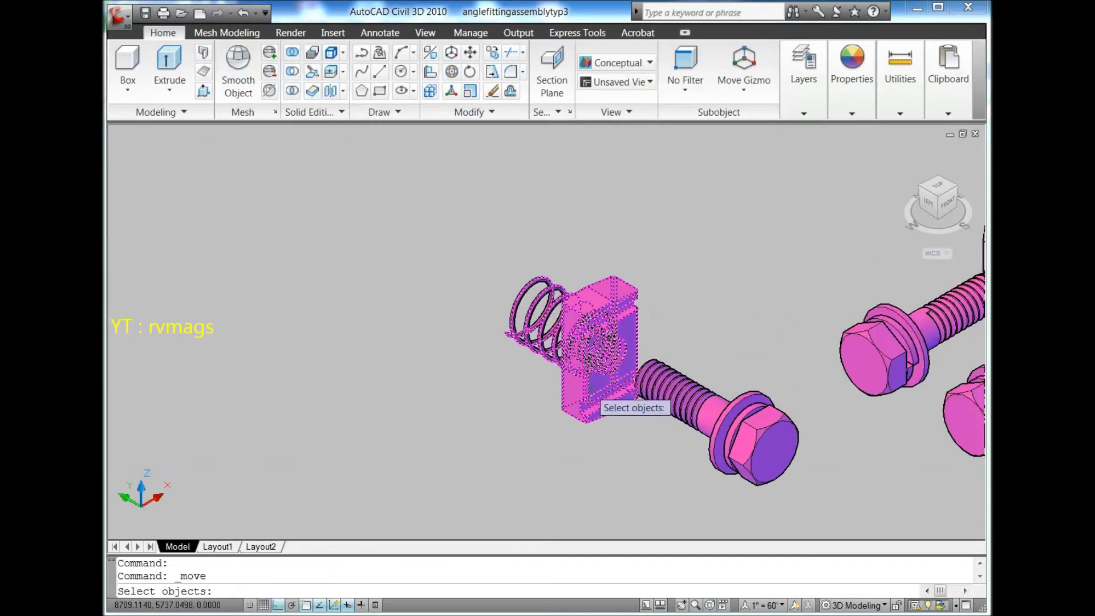
pyautogui.click(590, 388)
pyautogui.press('Return')
pyautogui.scroll(2, 628, 313)
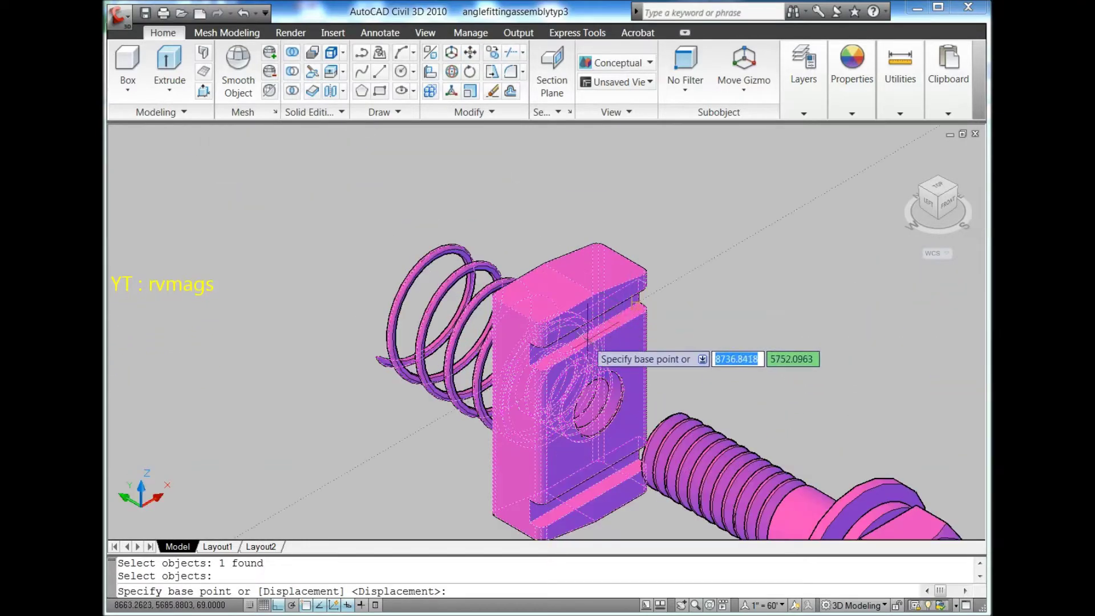
pyautogui.scroll(2, 520, 371)
pyautogui.scroll(4, 494, 379)
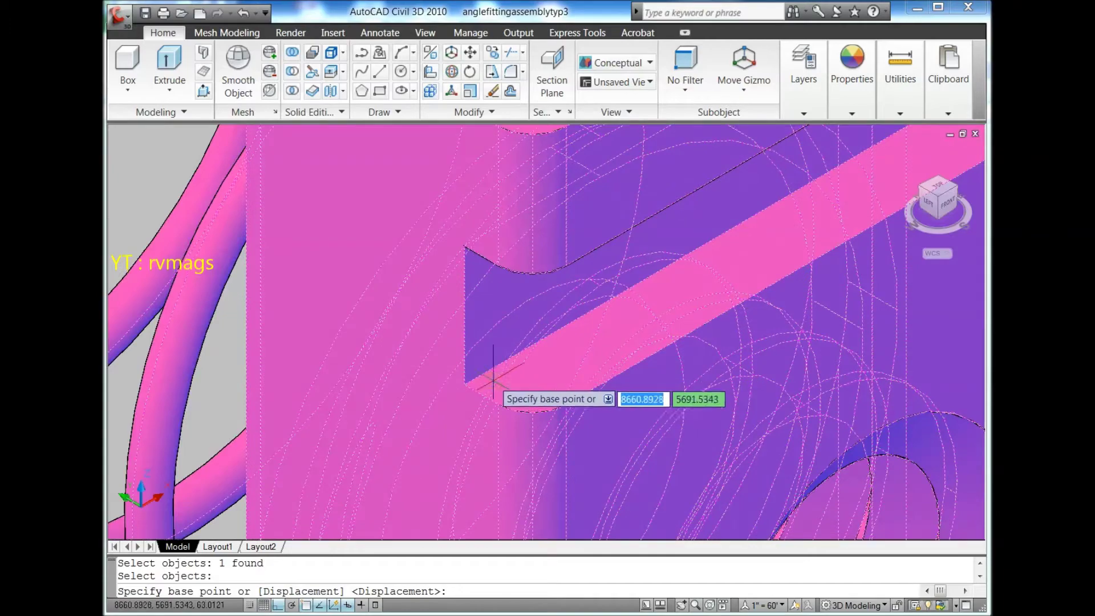
pyautogui.click(463, 320)
# Drop the nut into the long channel's open end at the lip corner and check from the front.
pyautogui.scroll(-2, 501, 337)
pyautogui.scroll(-3, 504, 335)
pyautogui.scroll(-3, 515, 341)
pyautogui.scroll(-3, 513, 343)
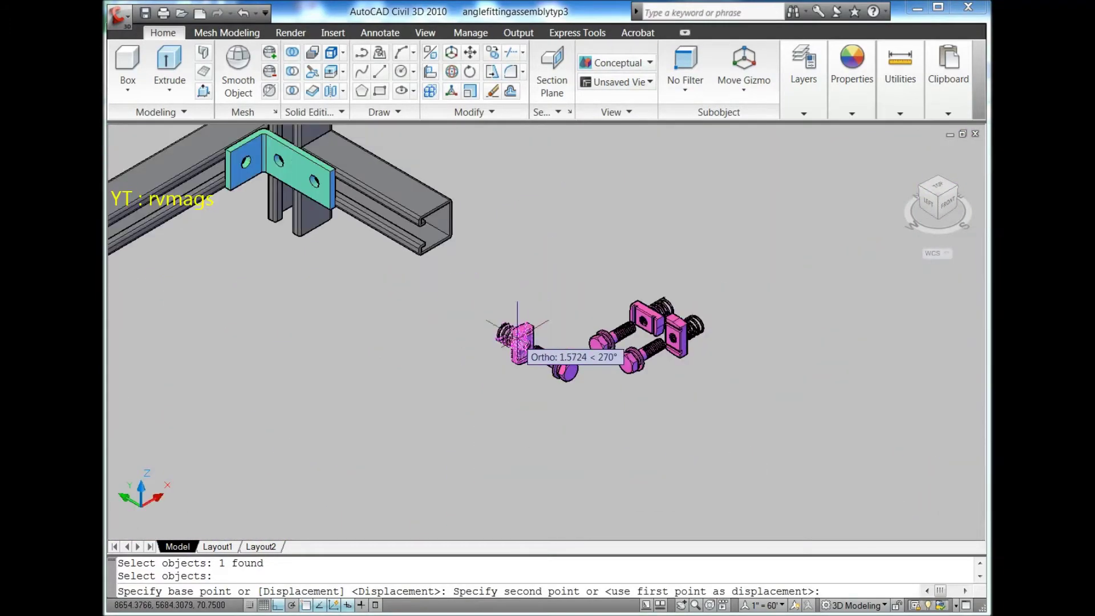
pyautogui.scroll(3, 283, 328)
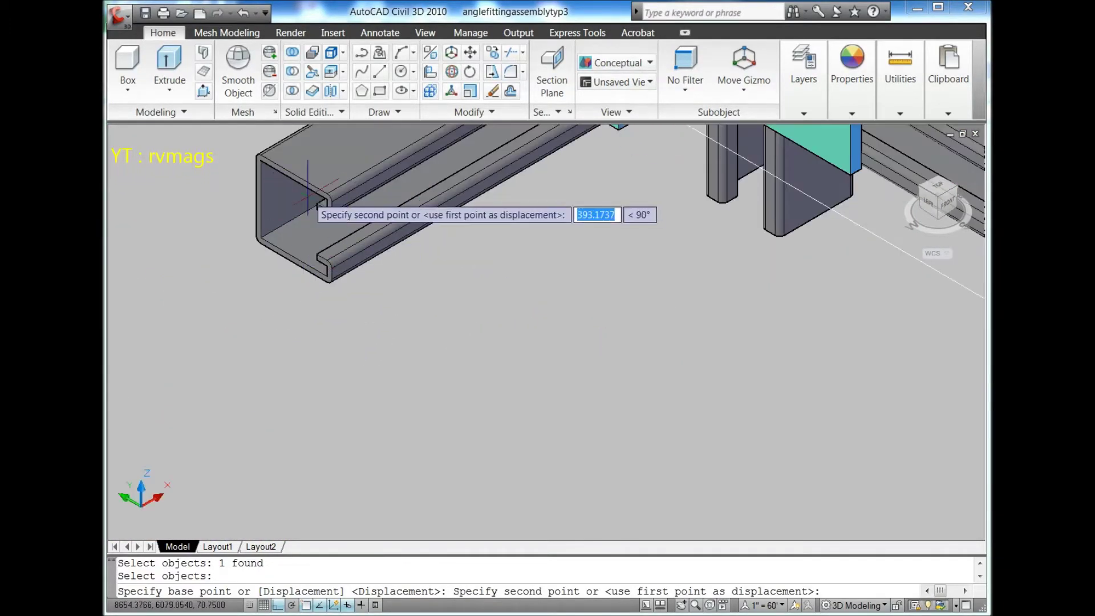
pyautogui.scroll(2, 305, 211)
pyautogui.scroll(2, 371, 298)
pyautogui.scroll(2, 356, 264)
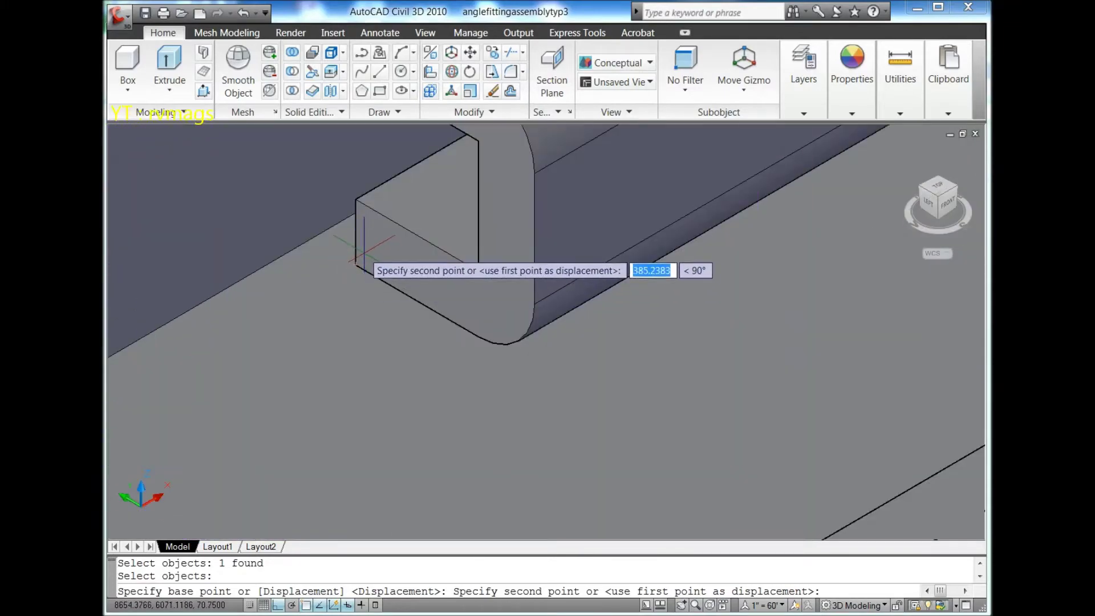
pyautogui.scroll(-2, 355, 234)
pyautogui.click(358, 238)
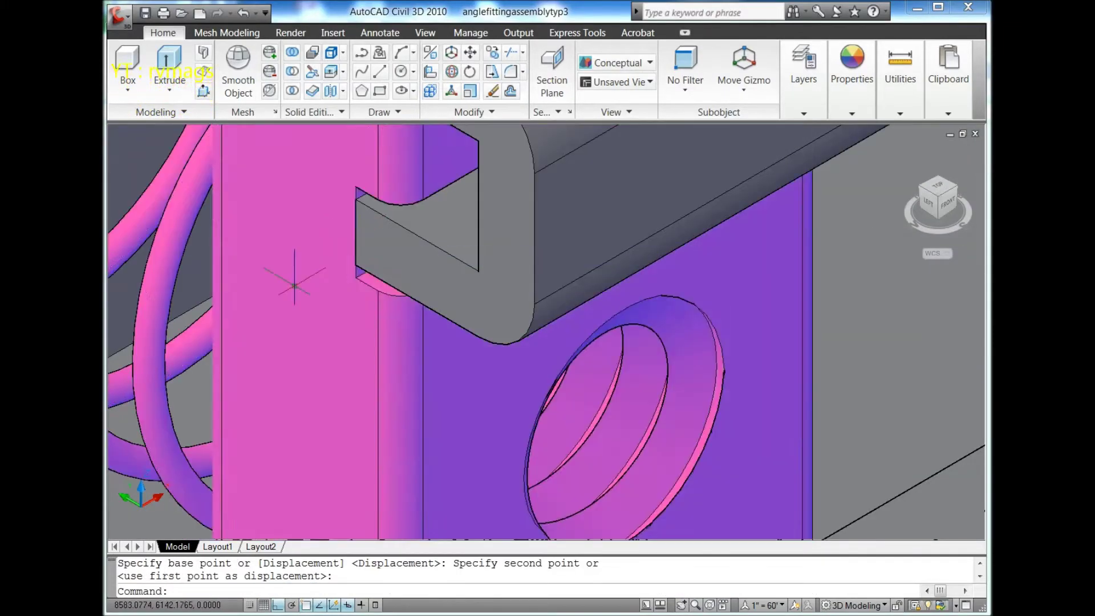
pyautogui.scroll(-3, 293, 276)
pyautogui.scroll(-2, 520, 411)
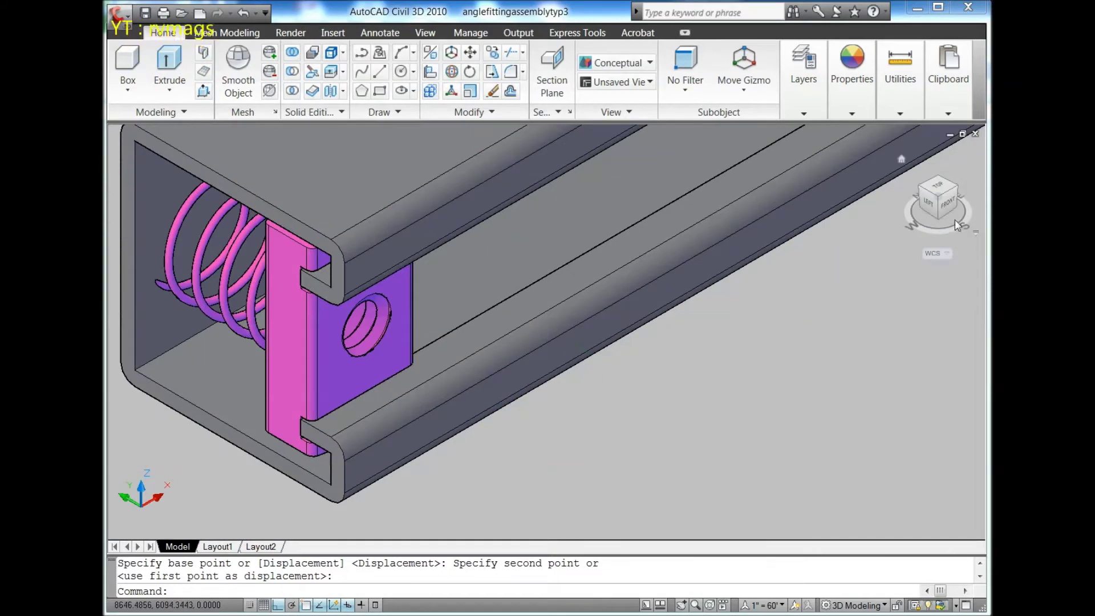
pyautogui.click(948, 205)
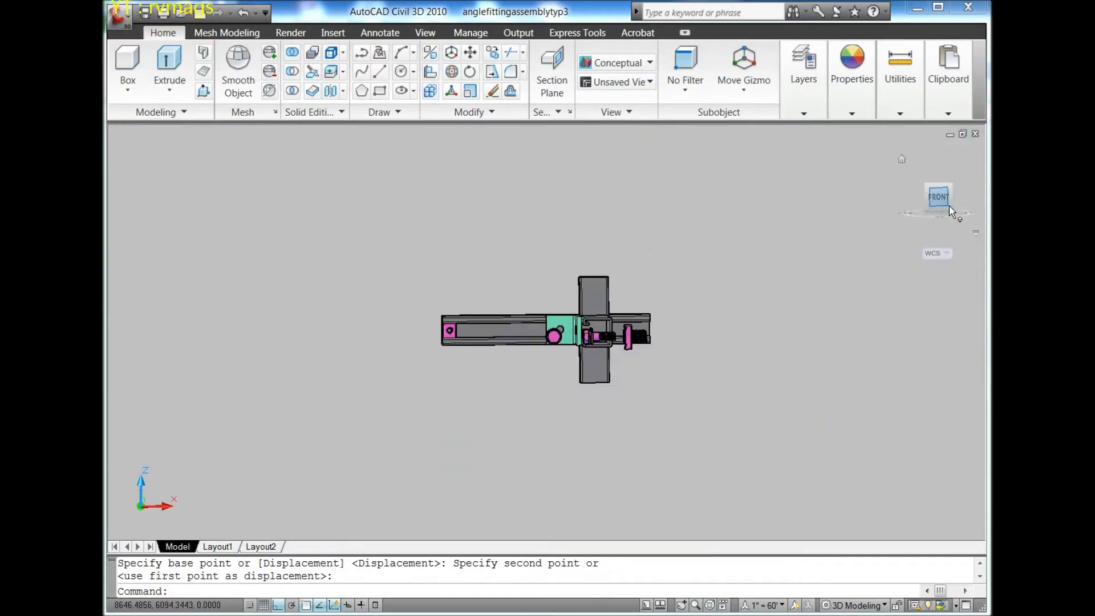
pyautogui.click(928, 187)
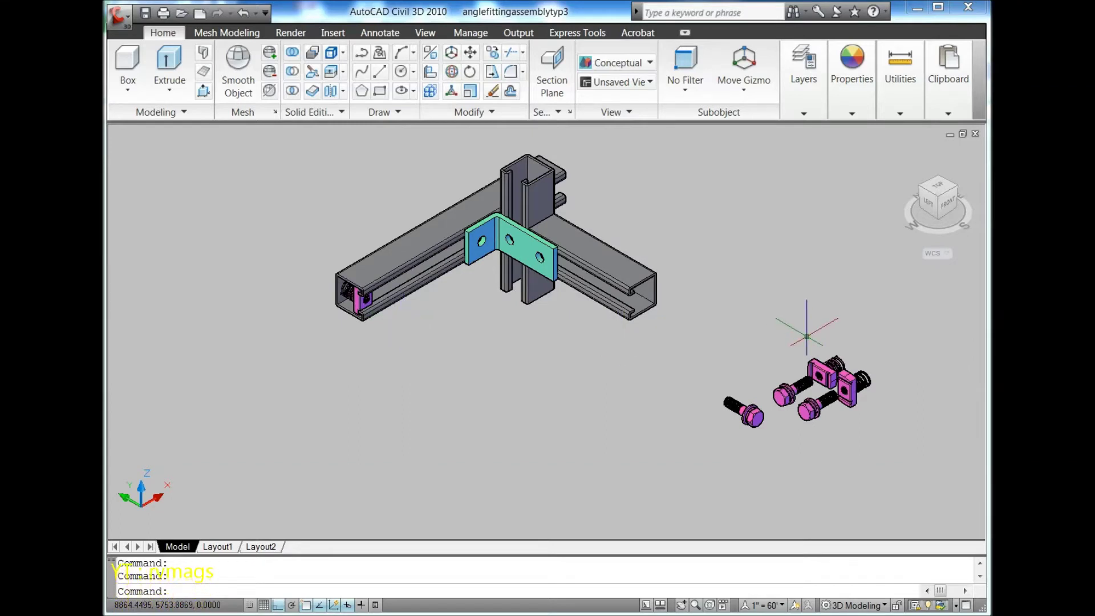
# Slide the channel nut 160 units along the long channel and verify from the front.
pyautogui.scroll(2, 807, 337)
pyautogui.scroll(-3, 513, 342)
pyautogui.scroll(2, 334, 358)
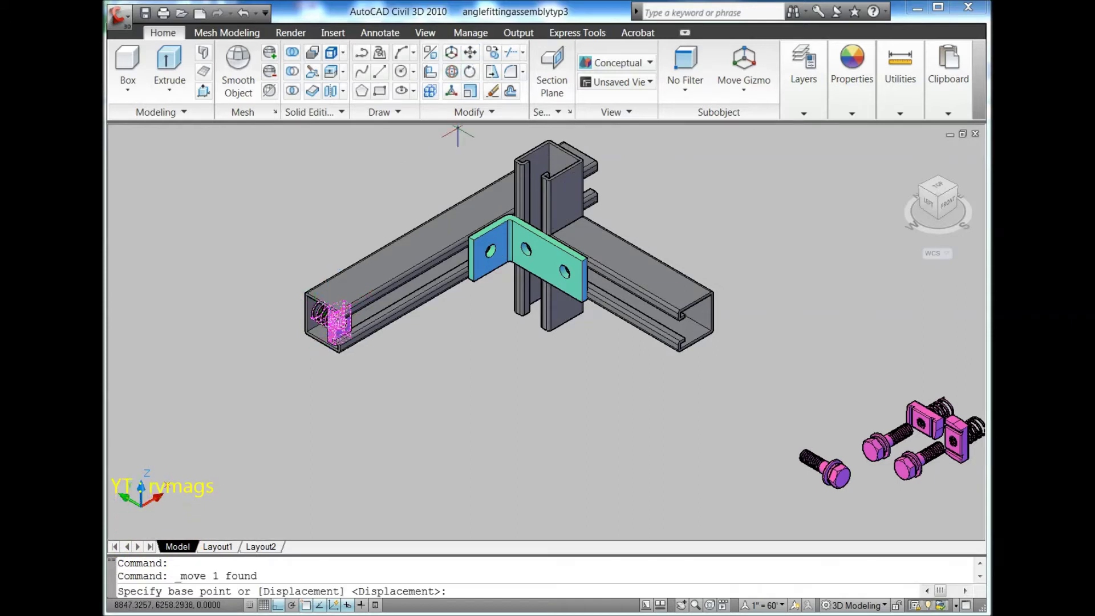
pyautogui.click(406, 397)
pyautogui.write('160')
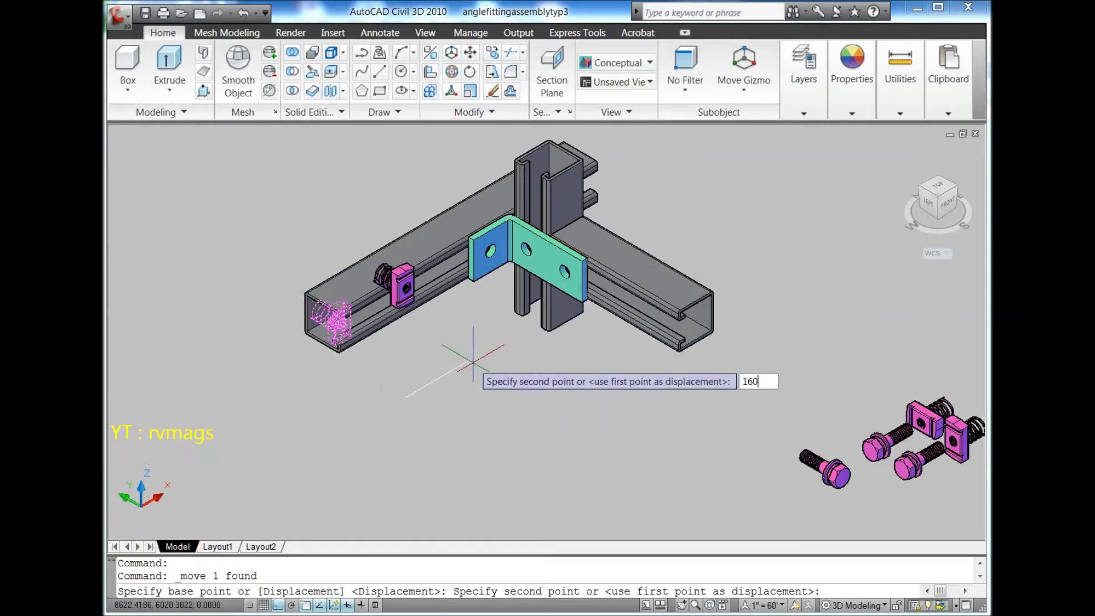
pyautogui.press('Return')
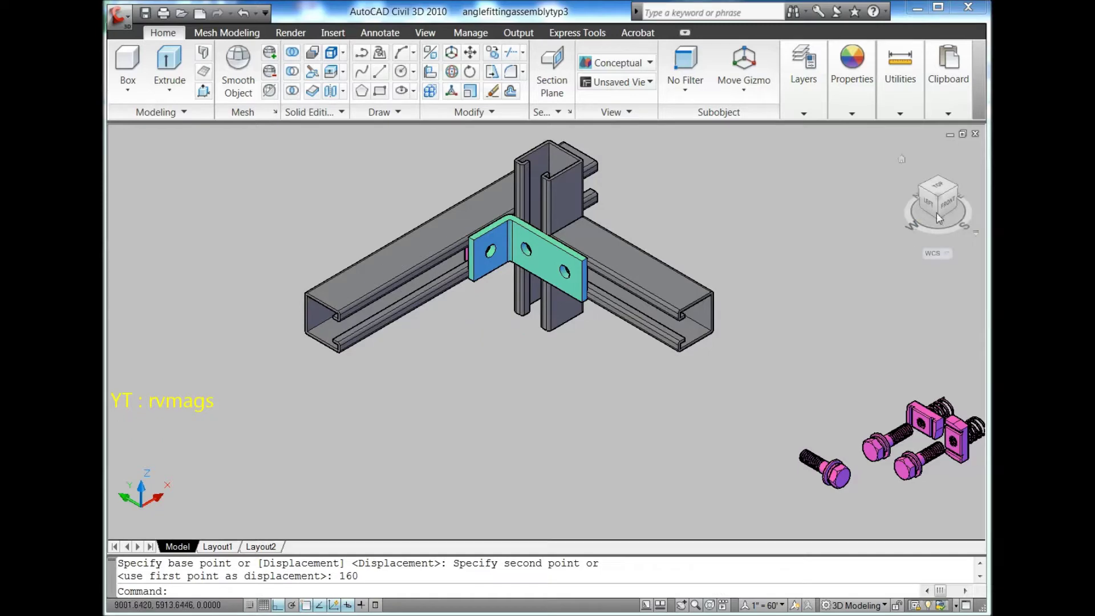
pyautogui.click(948, 203)
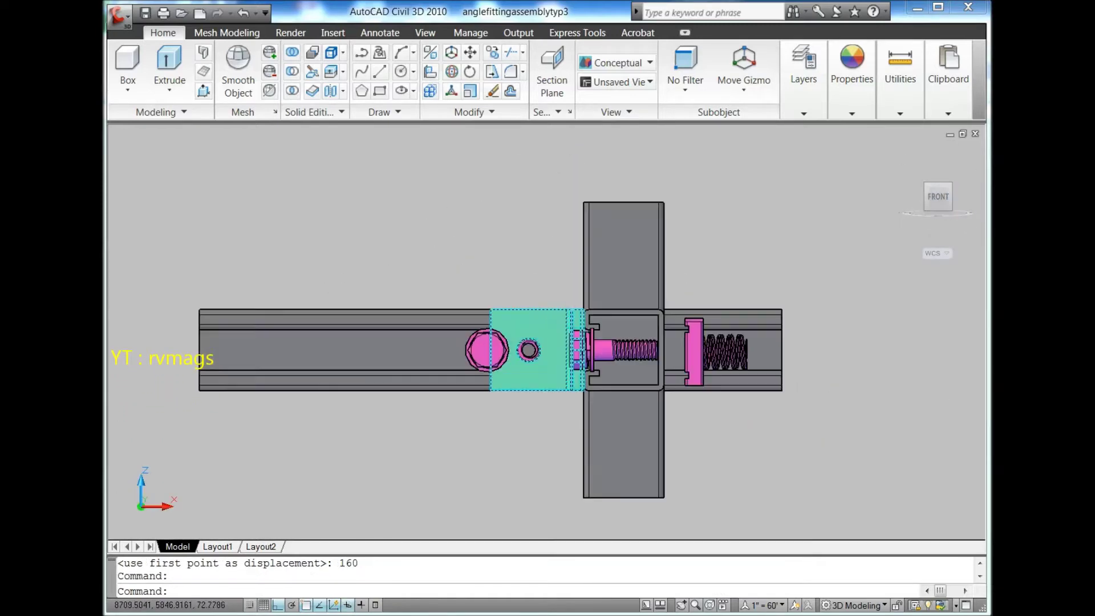
pyautogui.scroll(5, 564, 311)
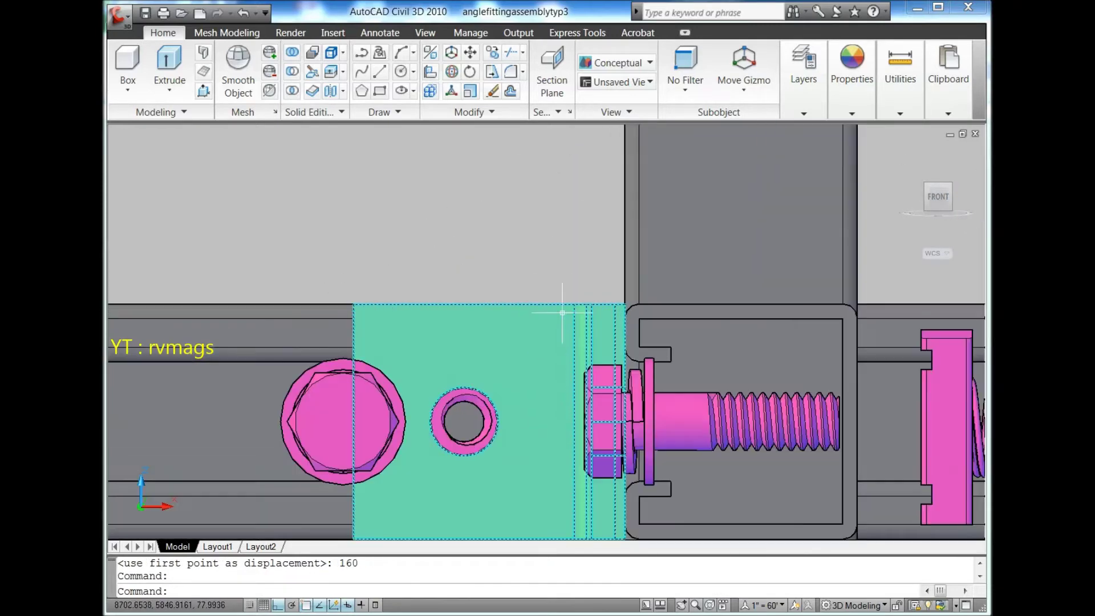
pyautogui.click(927, 188)
# Start moving the second channel nut, using its corner as base point.
pyautogui.scroll(3, 628, 361)
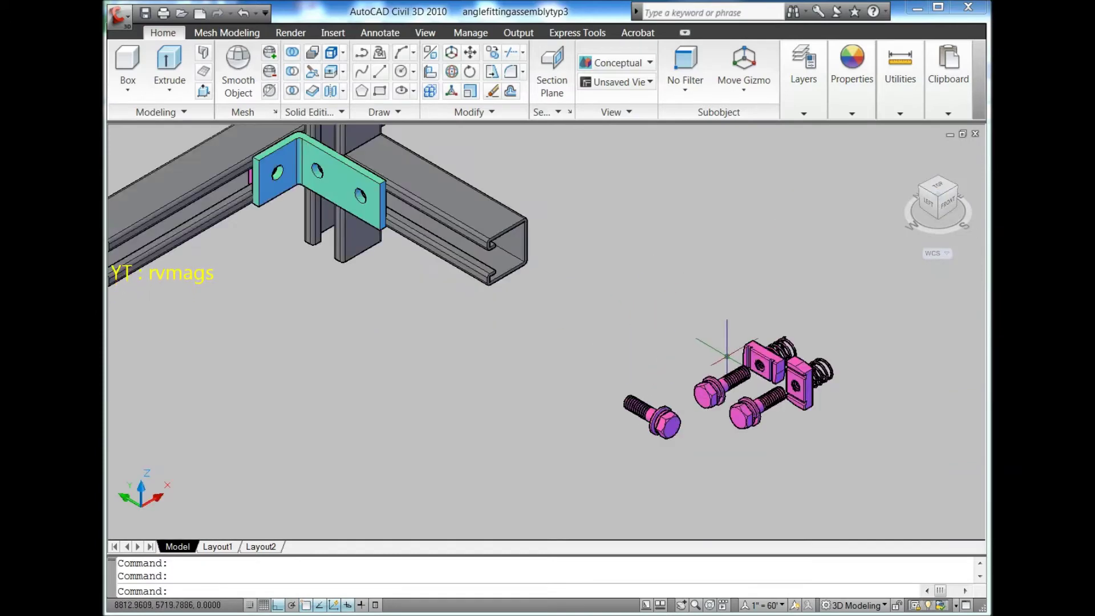
pyautogui.click(487, 75)
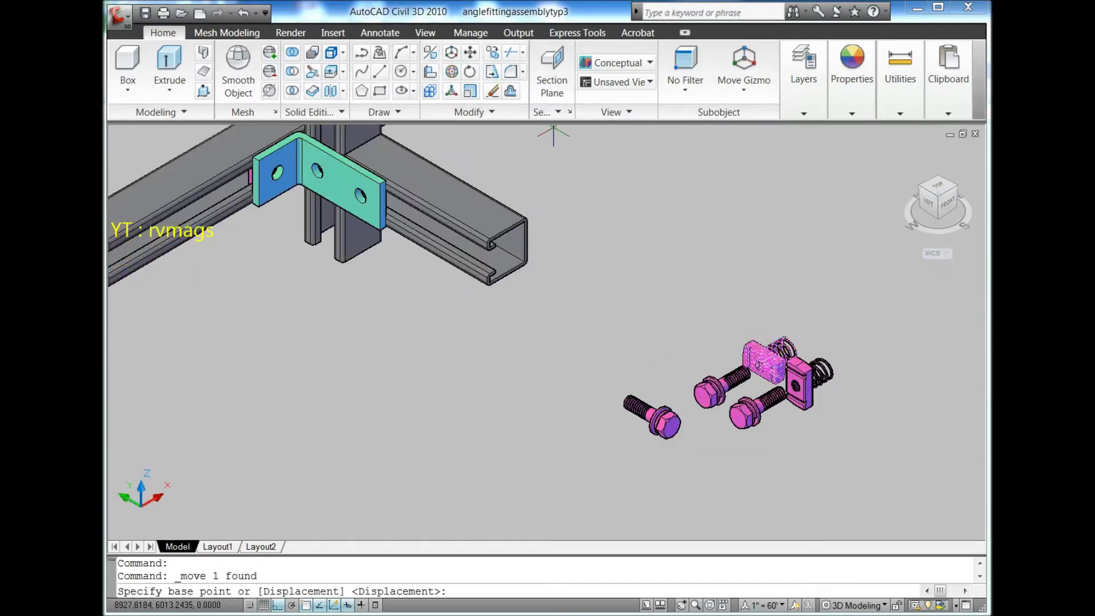
pyautogui.scroll(4, 781, 371)
pyautogui.scroll(2, 752, 348)
pyautogui.scroll(2, 789, 231)
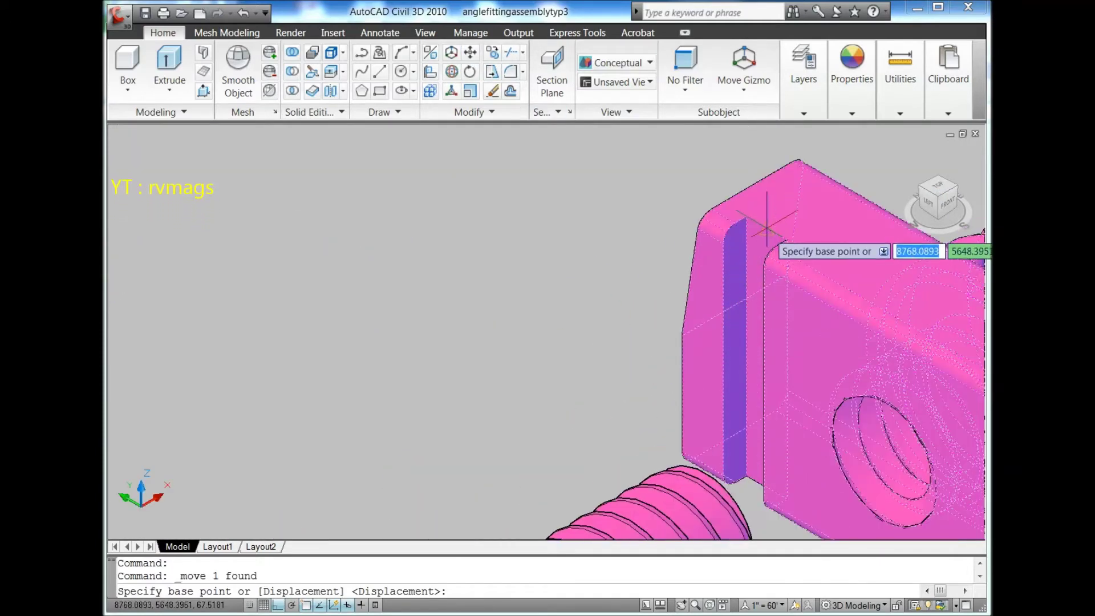
pyautogui.click(769, 197)
# Place the second nut in the top of the vertical channel and check from the left.
pyautogui.scroll(-4, 735, 245)
pyautogui.scroll(-3, 697, 302)
pyautogui.scroll(-2, 696, 302)
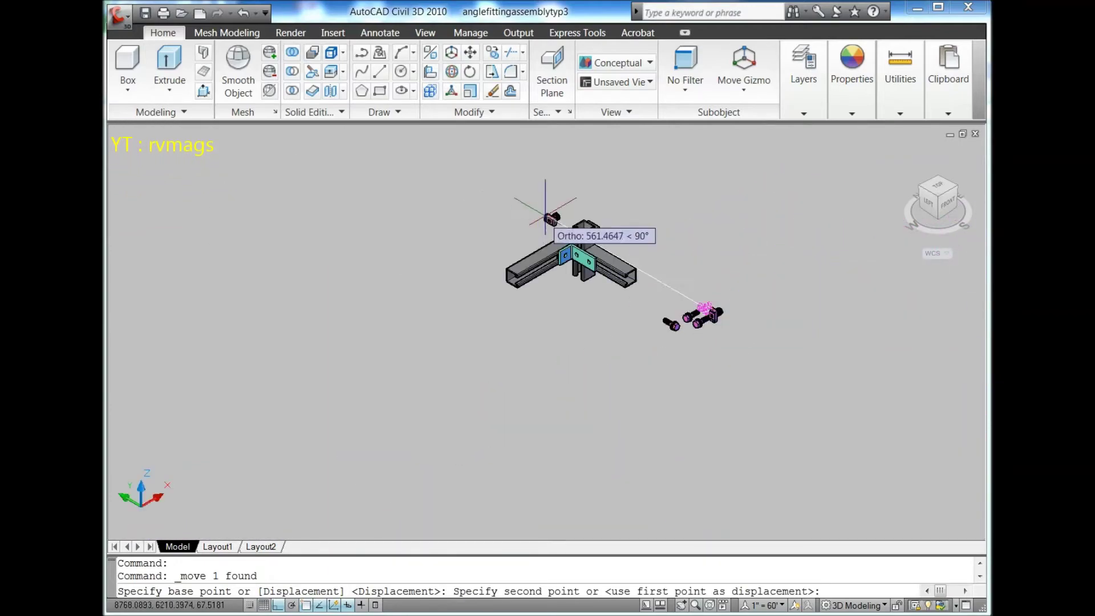
pyautogui.scroll(3, 539, 202)
pyautogui.scroll(2, 576, 209)
pyautogui.scroll(2, 616, 211)
pyautogui.scroll(3, 593, 213)
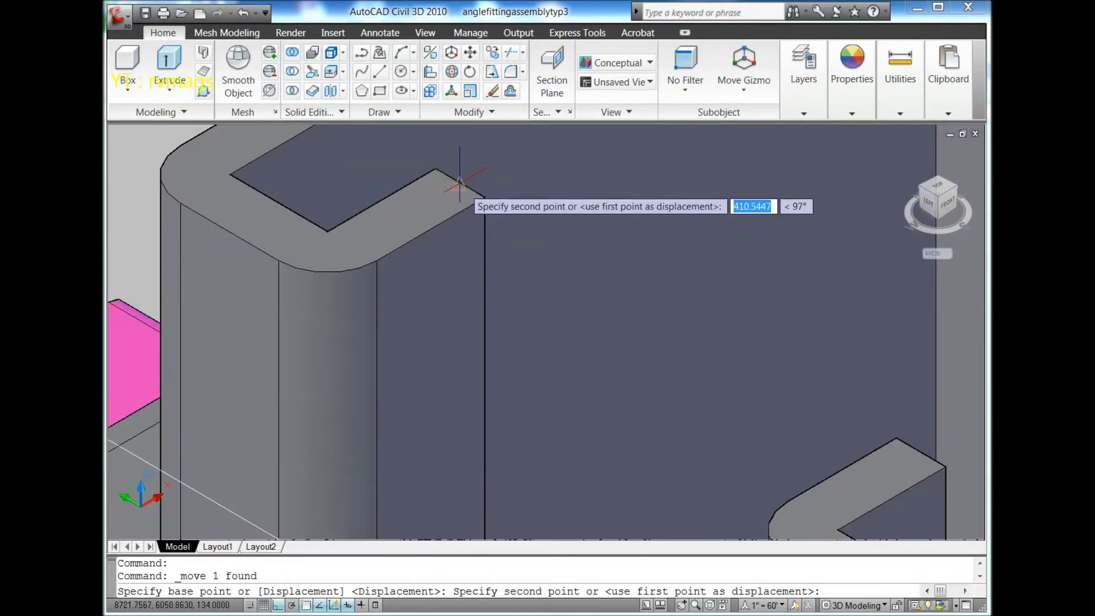
pyautogui.click(461, 185)
pyautogui.scroll(-3, 461, 185)
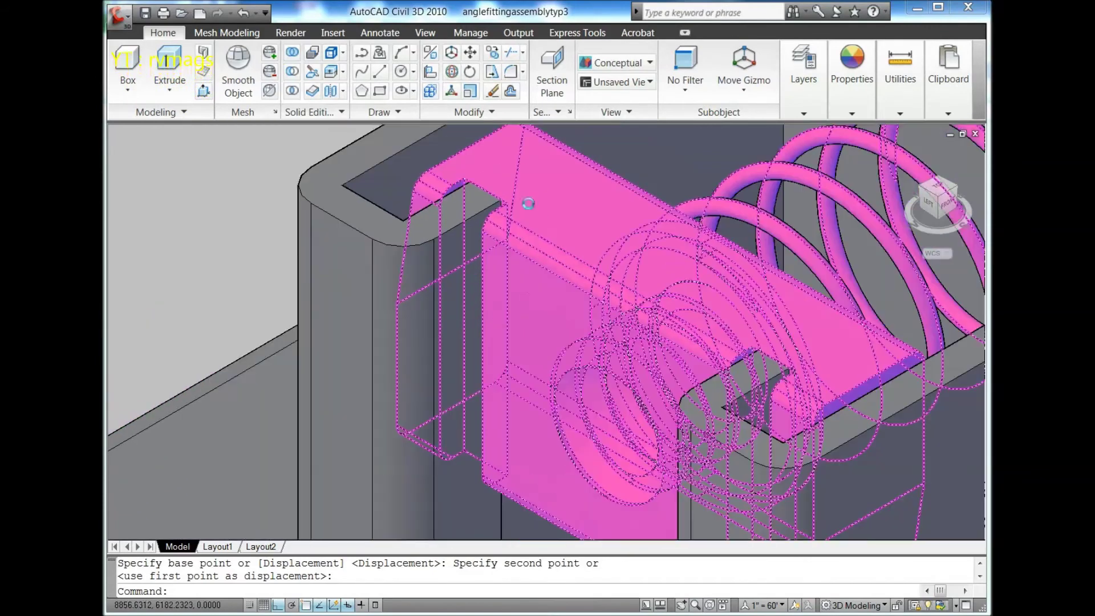
pyautogui.click(922, 210)
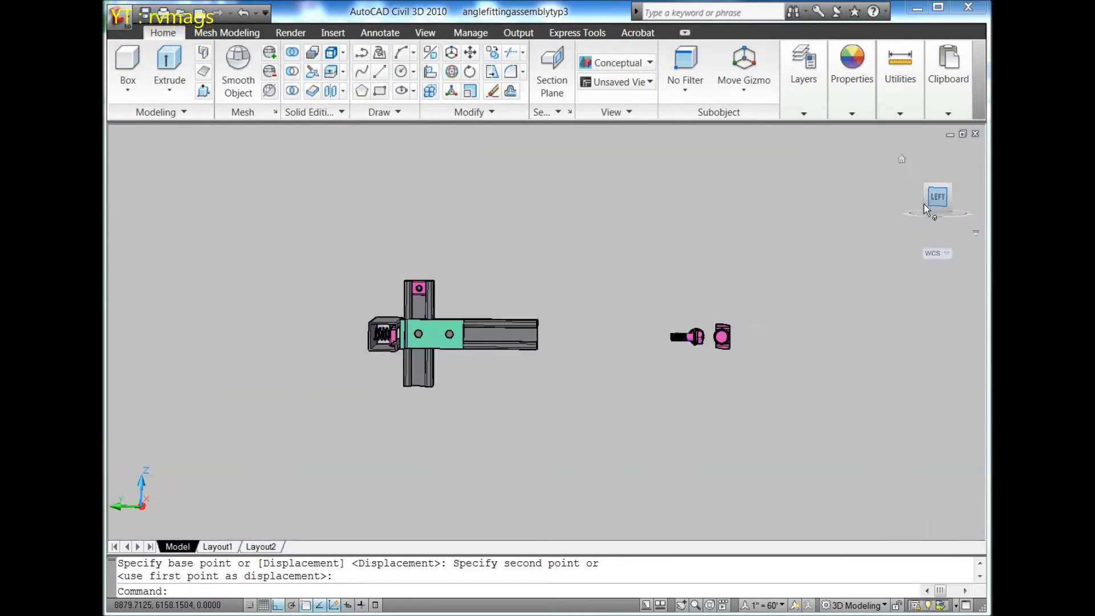
pyautogui.click(958, 198)
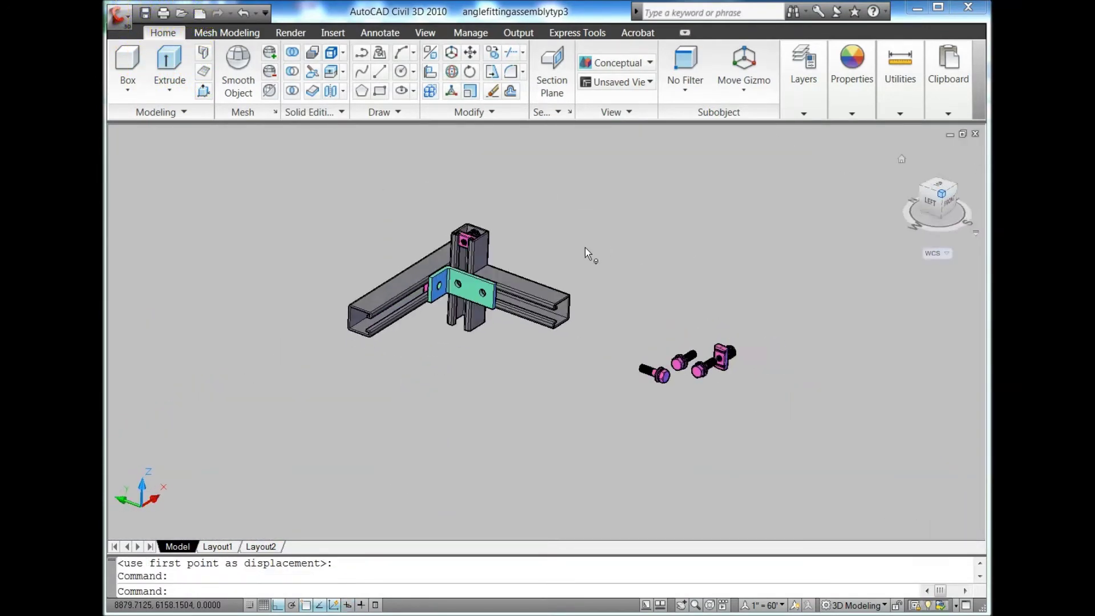
pyautogui.scroll(4, 481, 202)
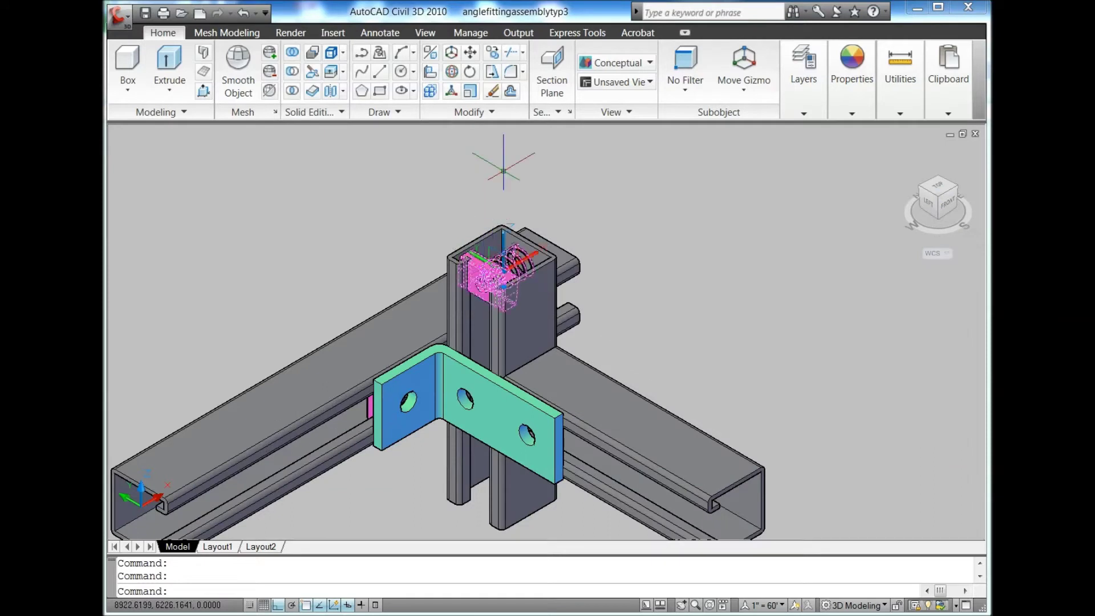
# Lower the second nut 65.5 units along -Z to line up behind the bracket.
pyautogui.click(470, 51)
pyautogui.click(664, 171)
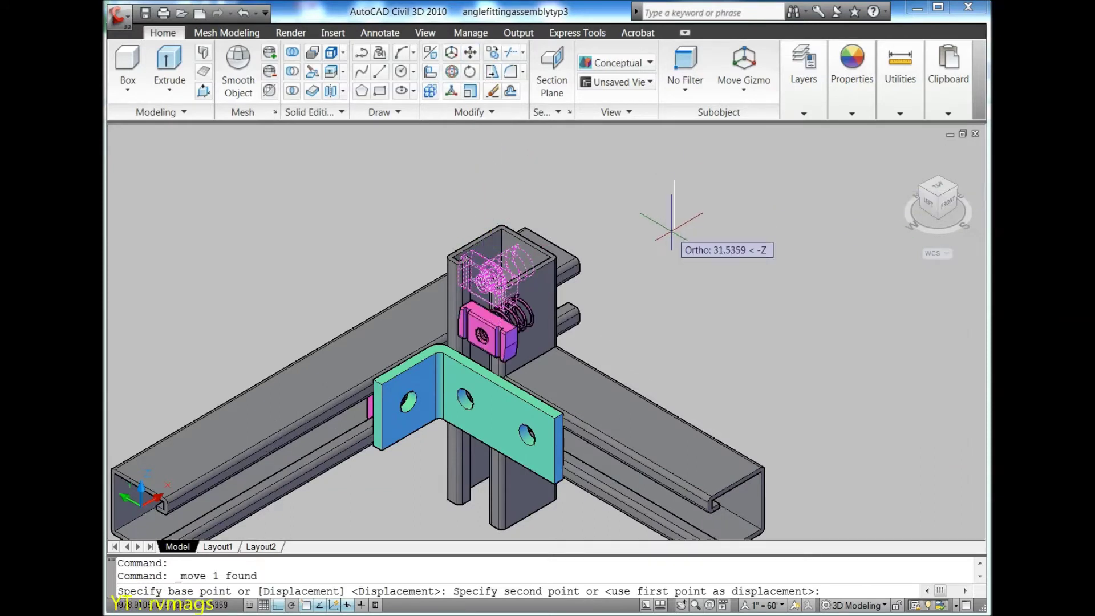
pyautogui.write('65.5')
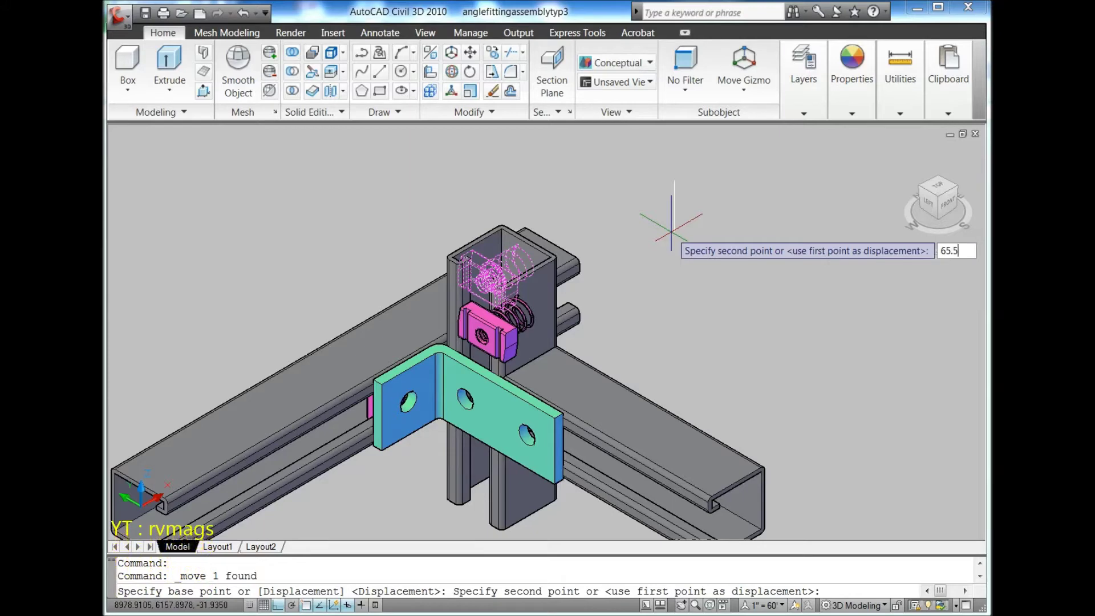
pyautogui.press('Return')
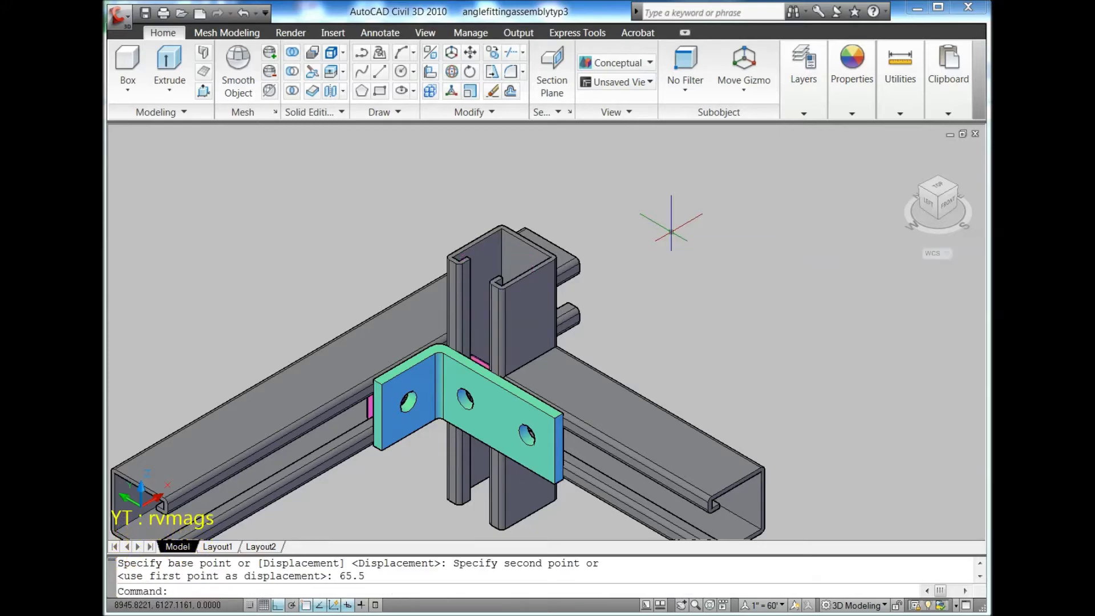
pyautogui.click(924, 205)
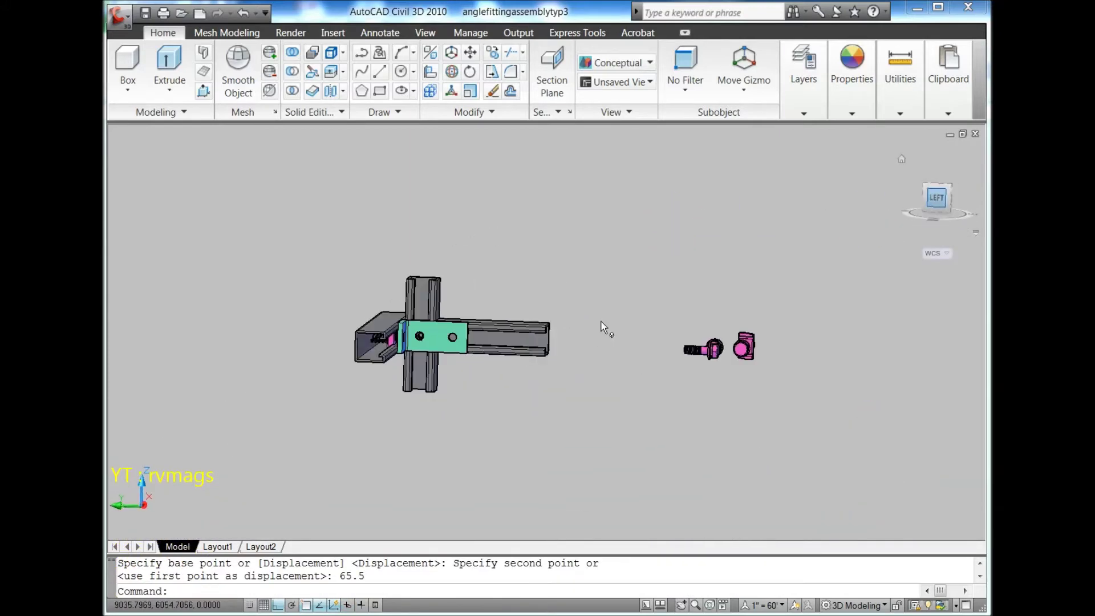
pyautogui.scroll(-5, 438, 308)
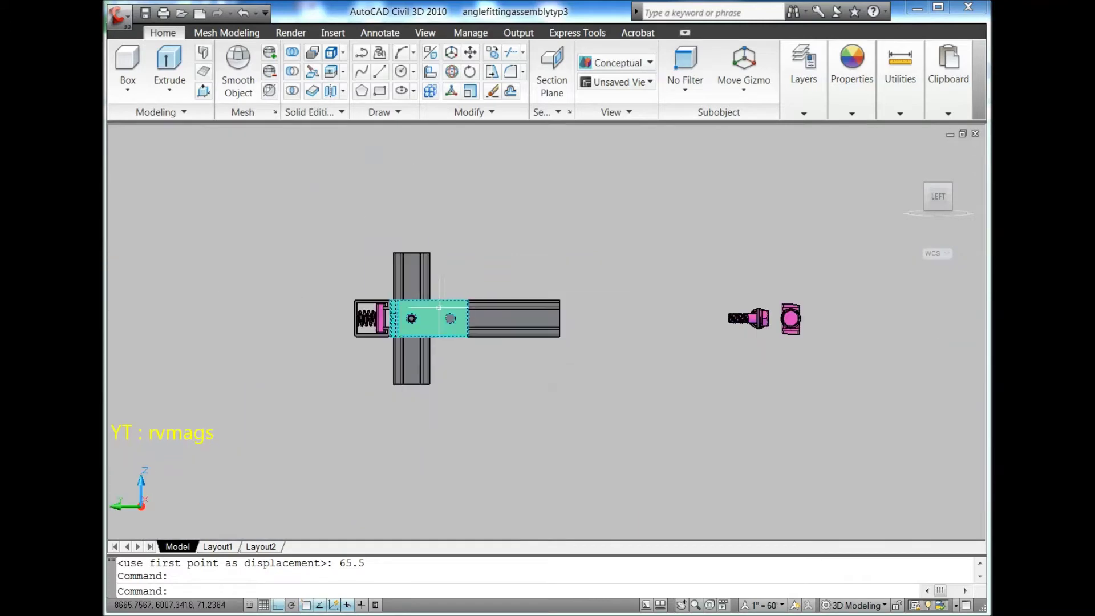
# Move the spring nut from the isometric view to the end of the right channel.
pyautogui.click(950, 187)
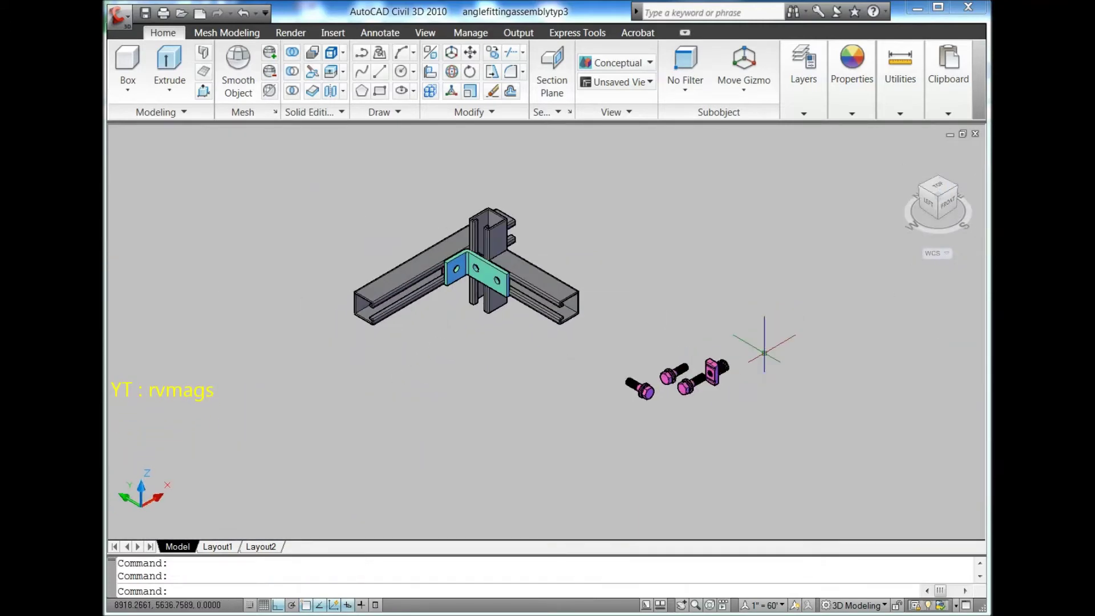
pyautogui.scroll(4, 741, 330)
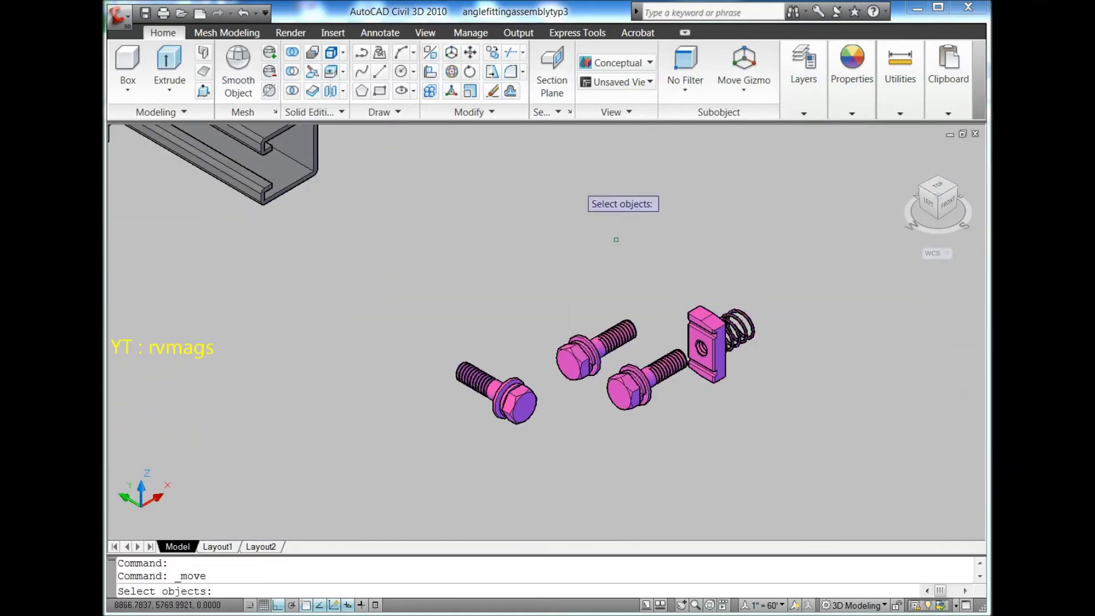
pyautogui.click(710, 337)
pyautogui.press('Return')
pyautogui.scroll(4, 721, 308)
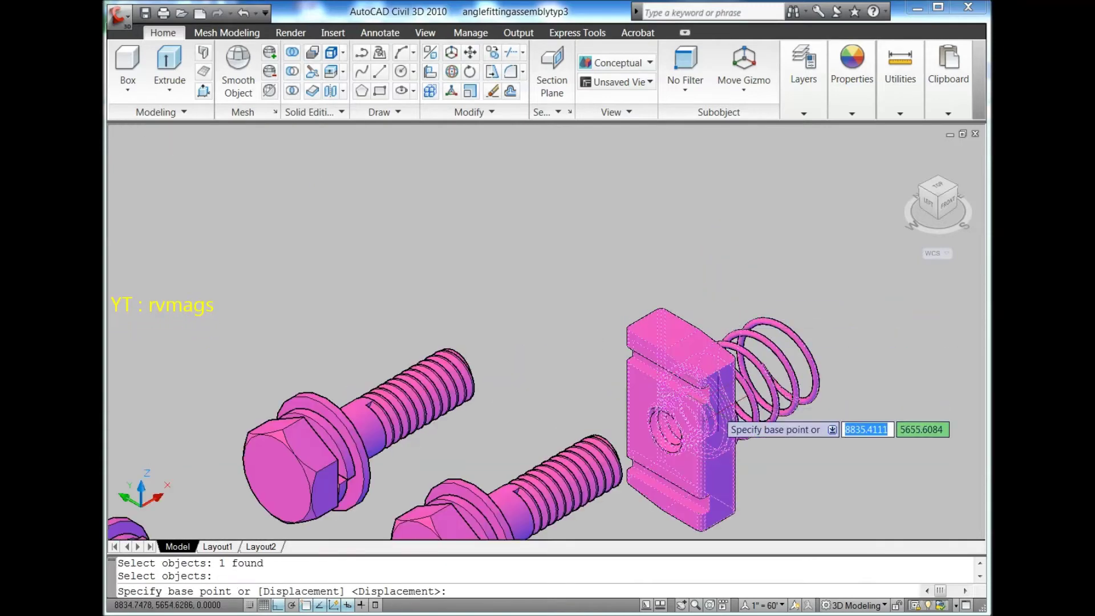
pyautogui.scroll(2, 716, 408)
pyautogui.scroll(2, 702, 382)
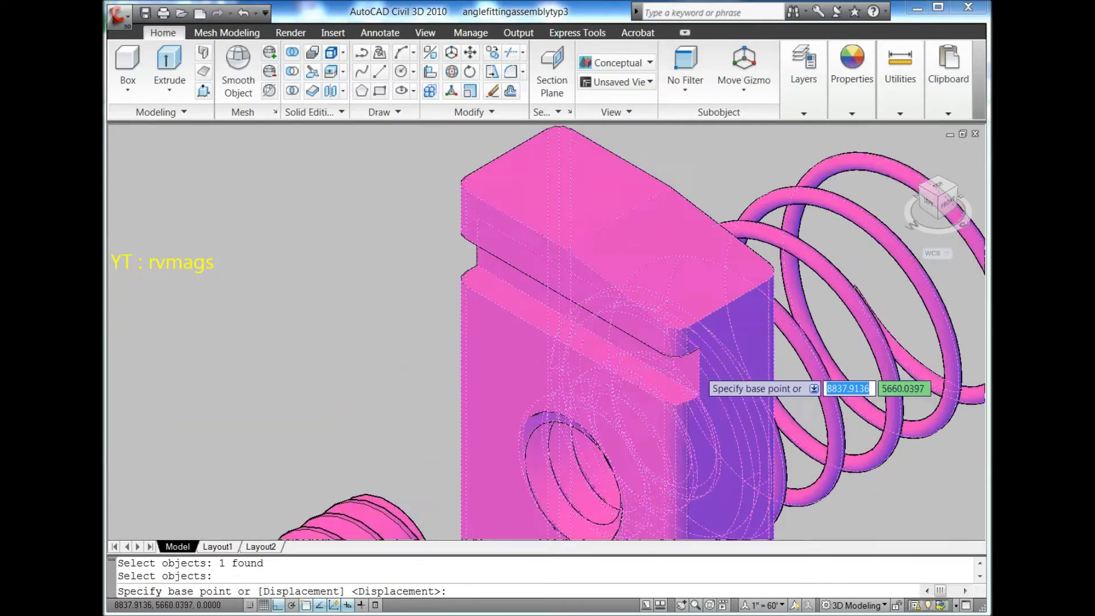
pyautogui.scroll(-1, 704, 383)
pyautogui.click(702, 379)
pyautogui.scroll(-5, 736, 401)
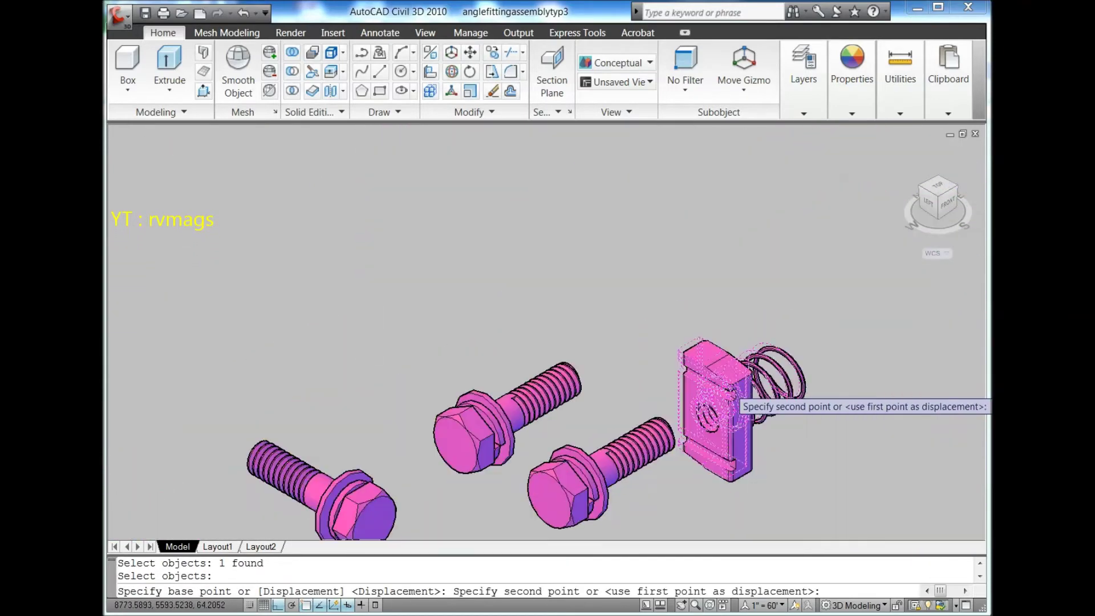
pyautogui.scroll(-2, 731, 397)
pyautogui.scroll(2, 639, 312)
pyautogui.scroll(3, 664, 320)
pyautogui.scroll(2, 661, 292)
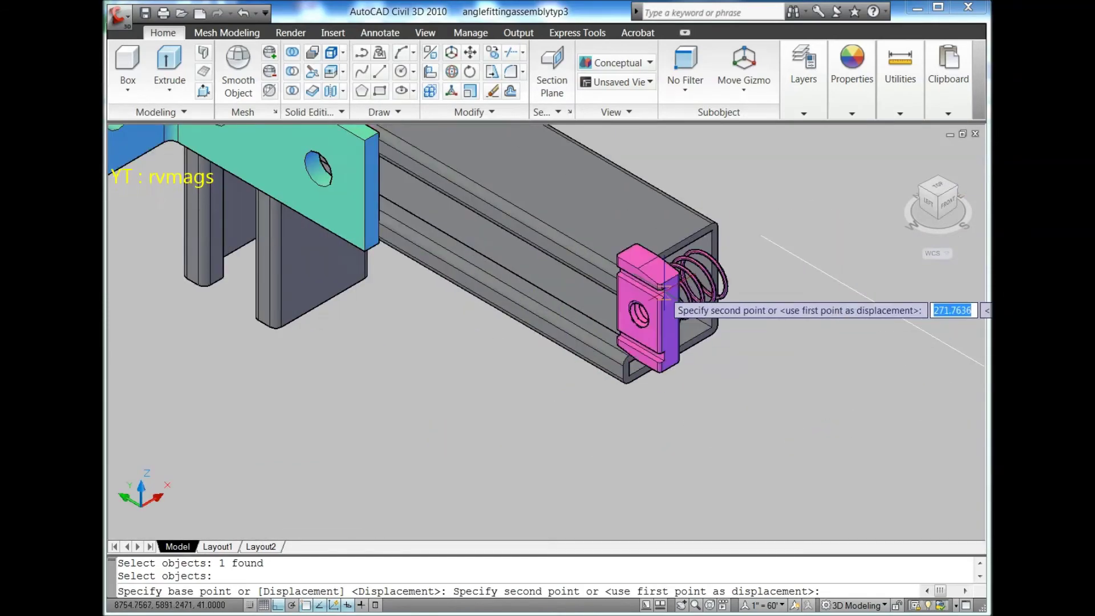
pyautogui.scroll(3, 638, 308)
pyautogui.scroll(1, 588, 305)
pyautogui.scroll(2, 567, 279)
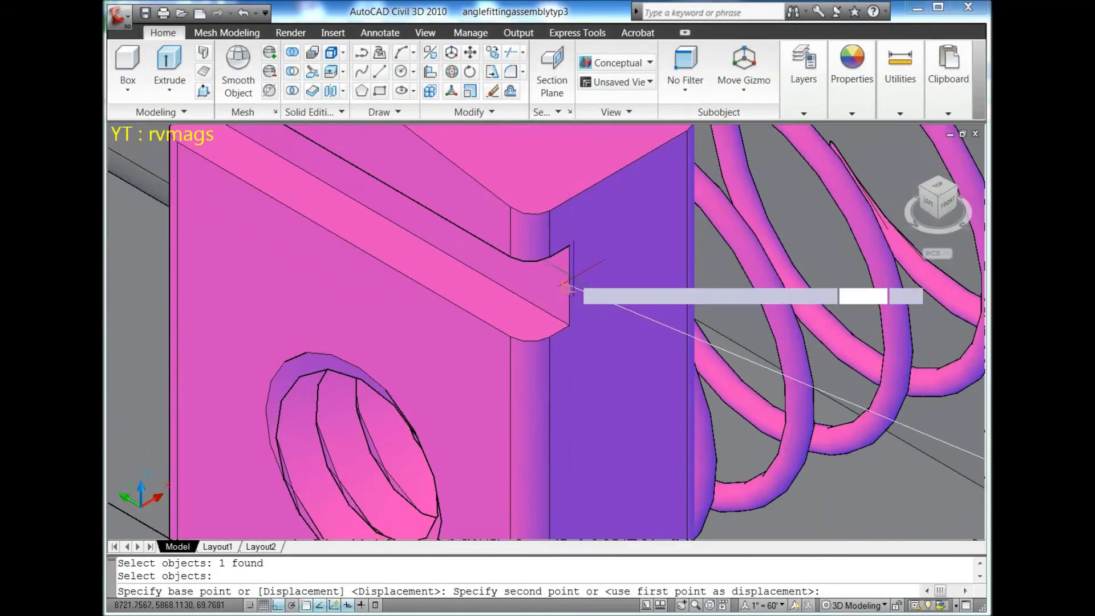
pyautogui.scroll(-2, 568, 279)
pyautogui.click(568, 272)
pyautogui.scroll(-2, 567, 272)
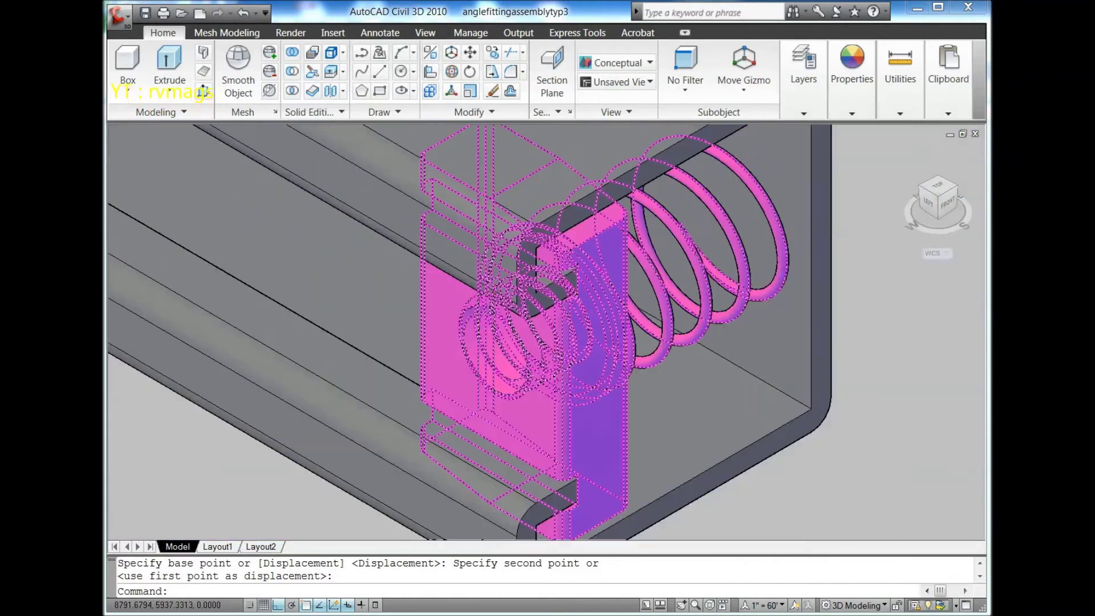
# Slide the nut 116.5 along the channel behind the bracket hole, checking from the left view.
pyautogui.click(927, 204)
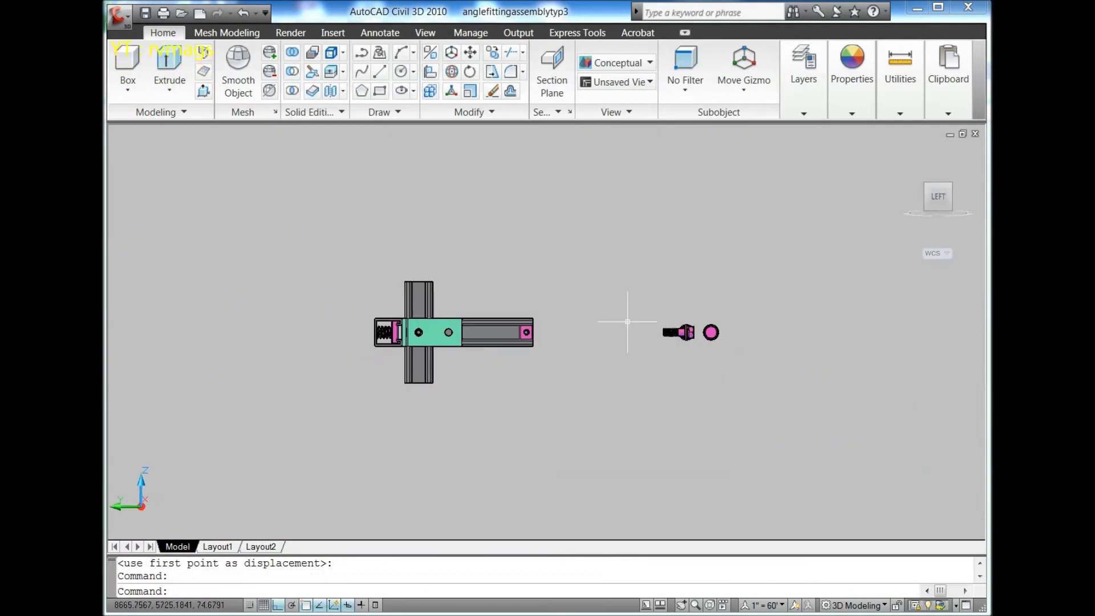
pyautogui.scroll(3, 530, 336)
pyautogui.scroll(2, 523, 337)
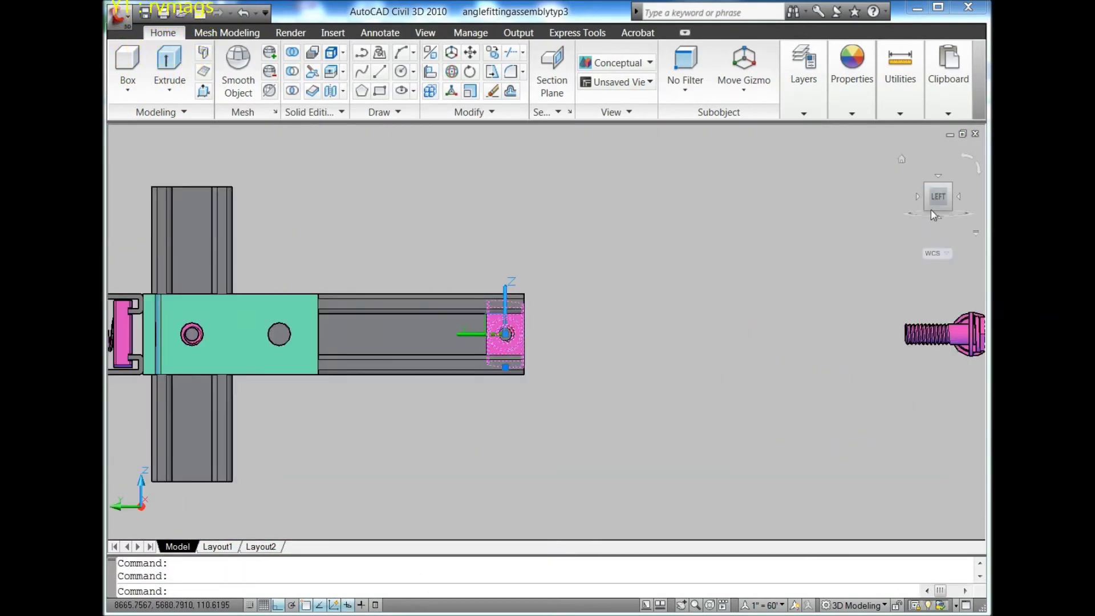
pyautogui.click(950, 190)
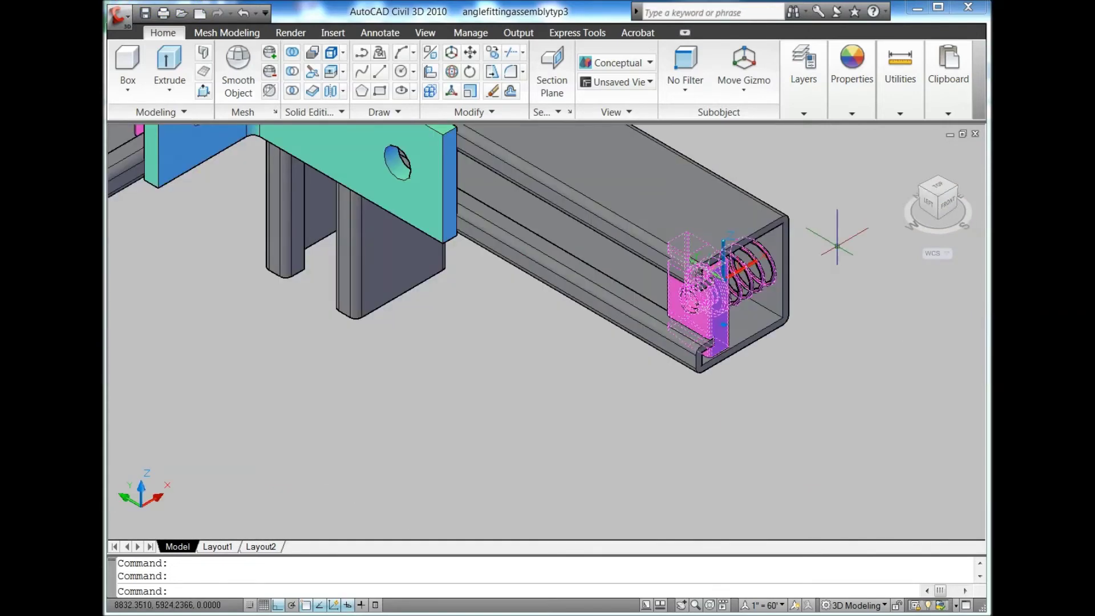
pyautogui.scroll(-2, 629, 342)
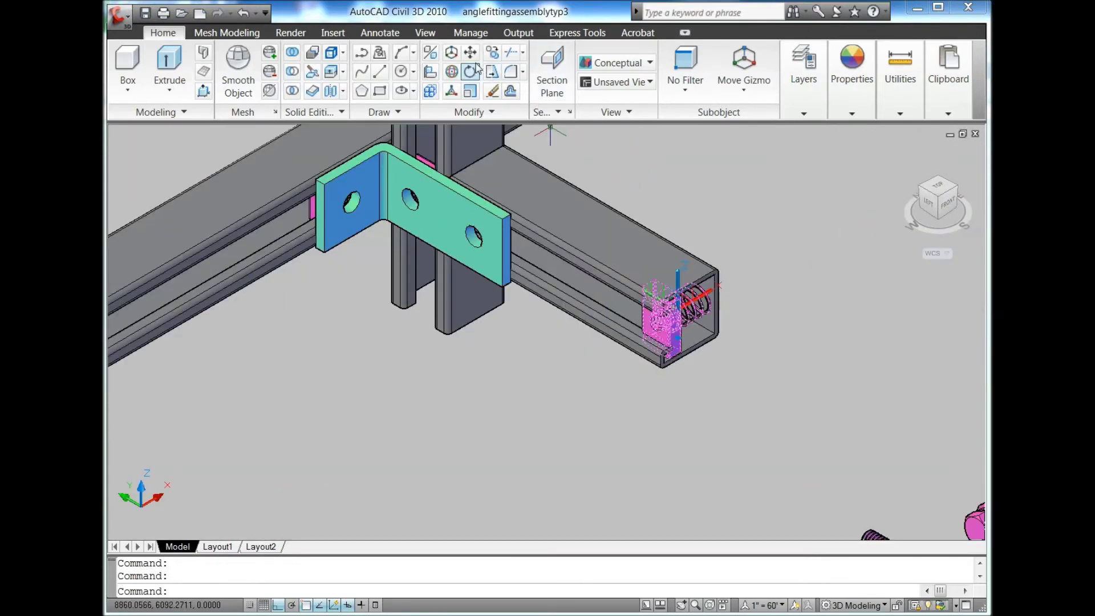
pyautogui.click(471, 53)
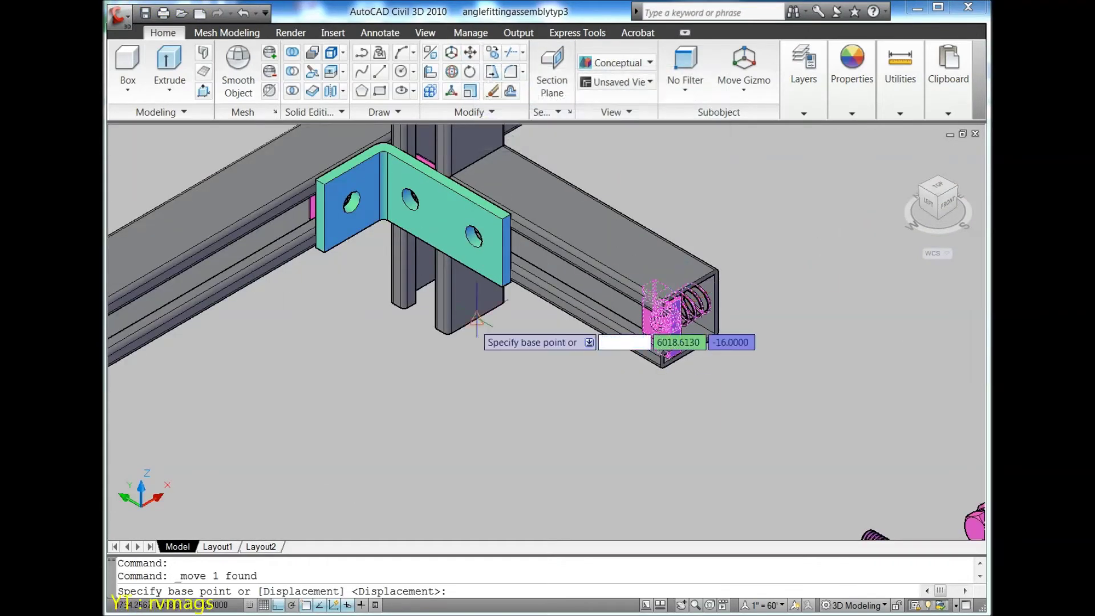
pyautogui.click(532, 436)
pyautogui.write('116.5')
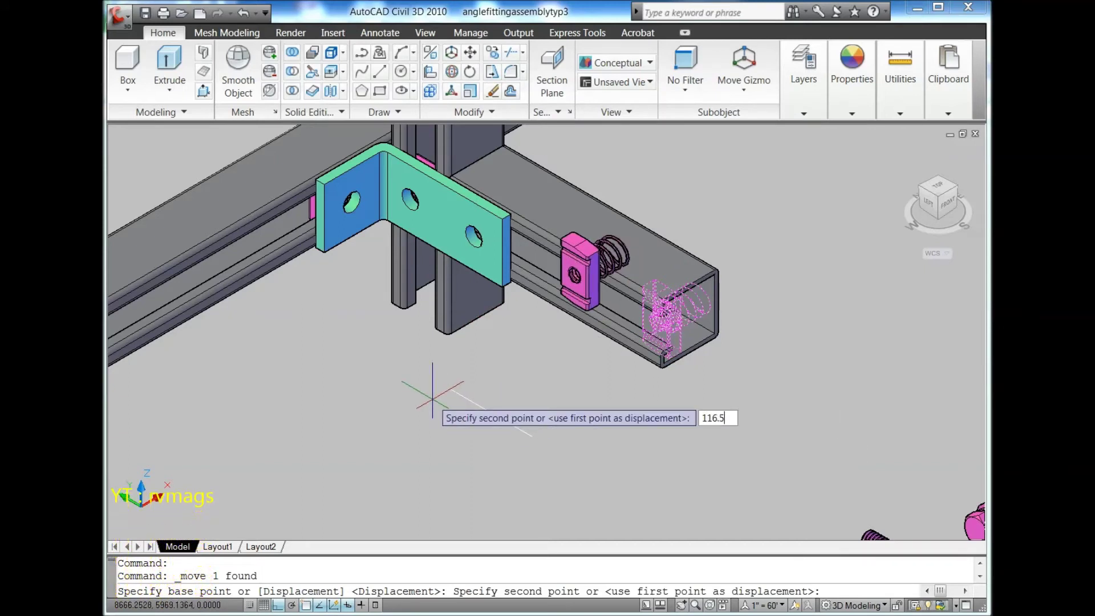
pyautogui.press('Return')
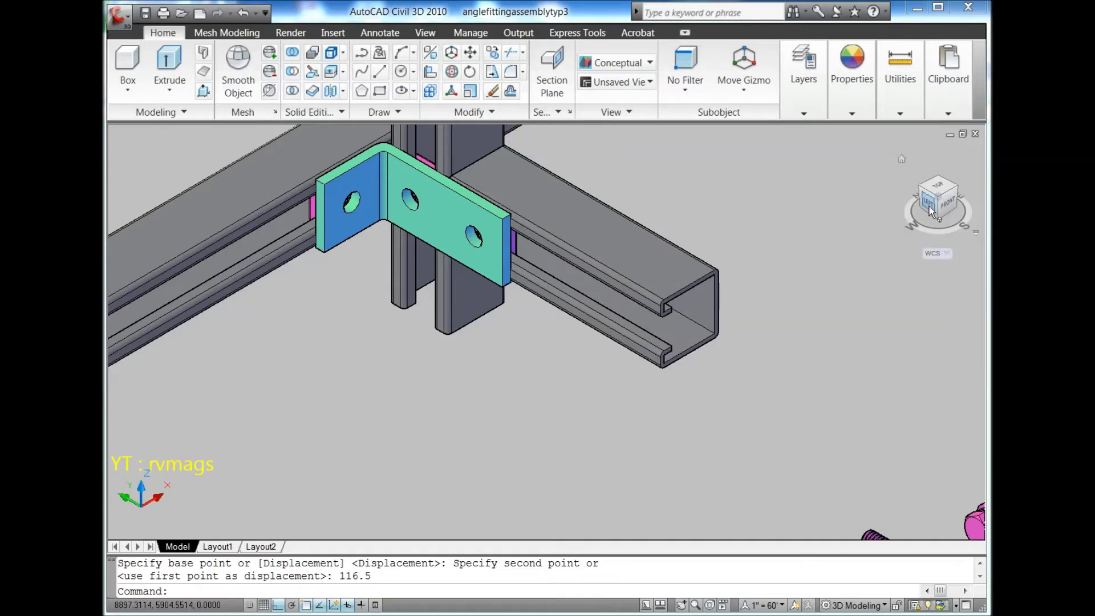
pyautogui.click(929, 207)
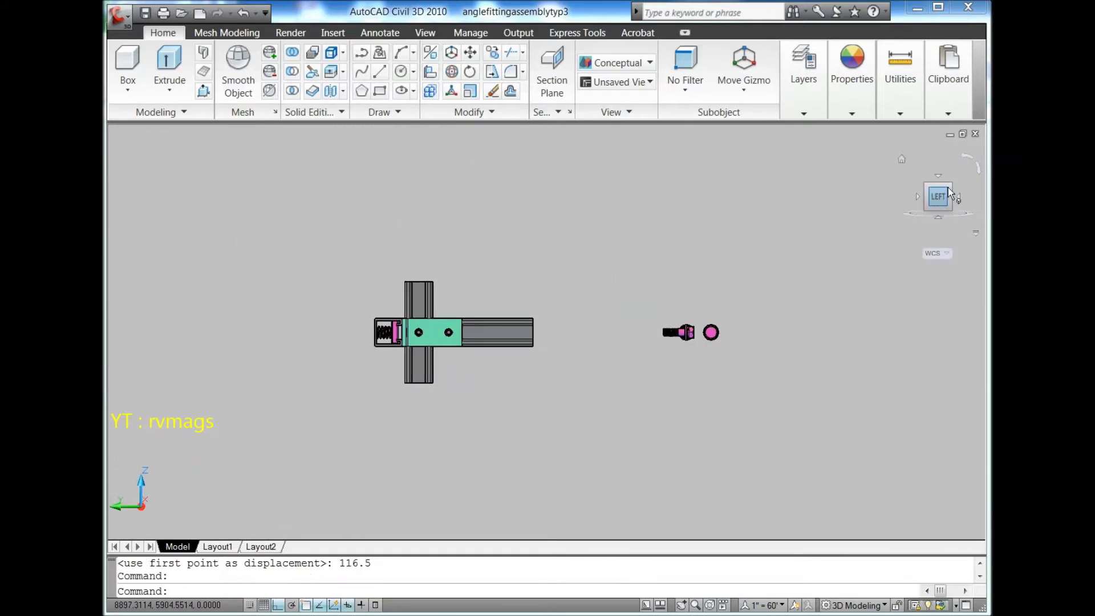
# Move one bolt with its washers into the bracket's end hole and verify it from the left view.
pyautogui.click(949, 192)
pyautogui.scroll(3, 650, 368)
pyautogui.scroll(2, 693, 331)
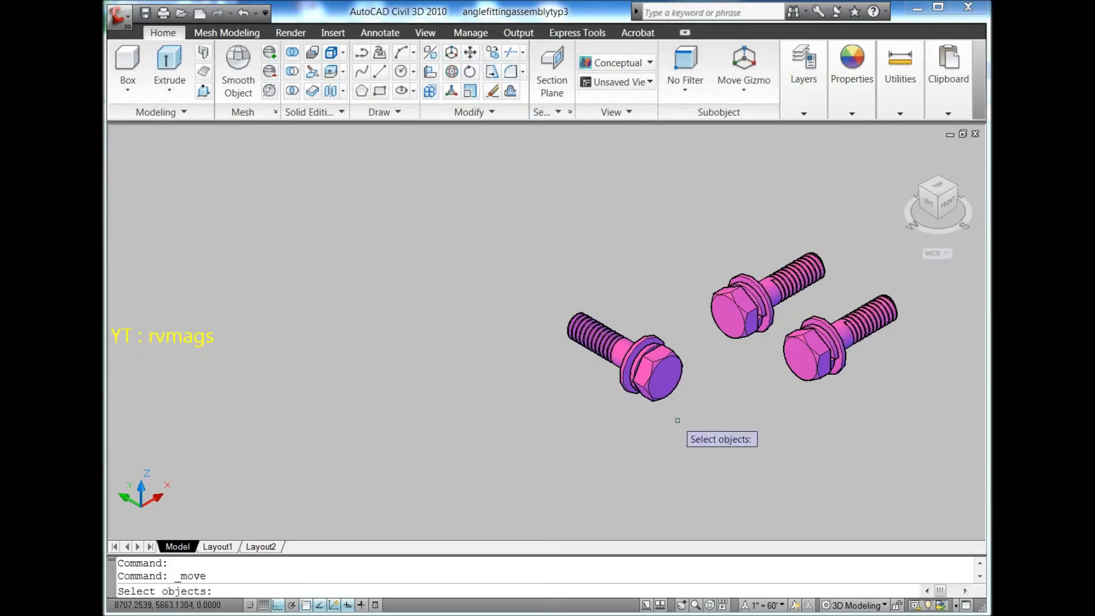
pyautogui.click(616, 319)
pyautogui.press('Return')
pyautogui.scroll(5, 663, 370)
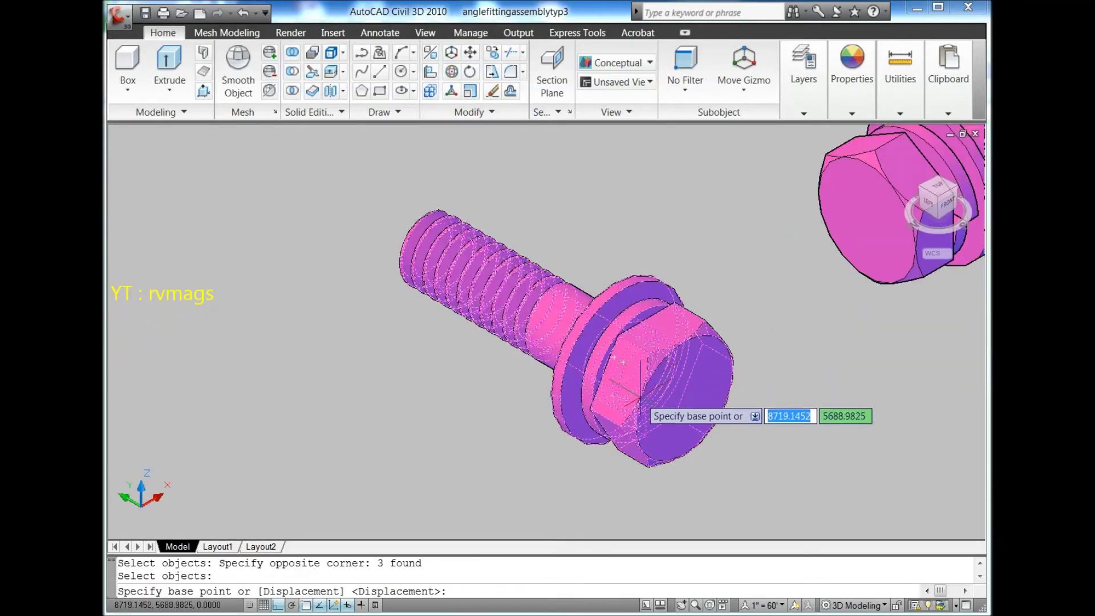
pyautogui.click(614, 357)
pyautogui.scroll(-2, 627, 359)
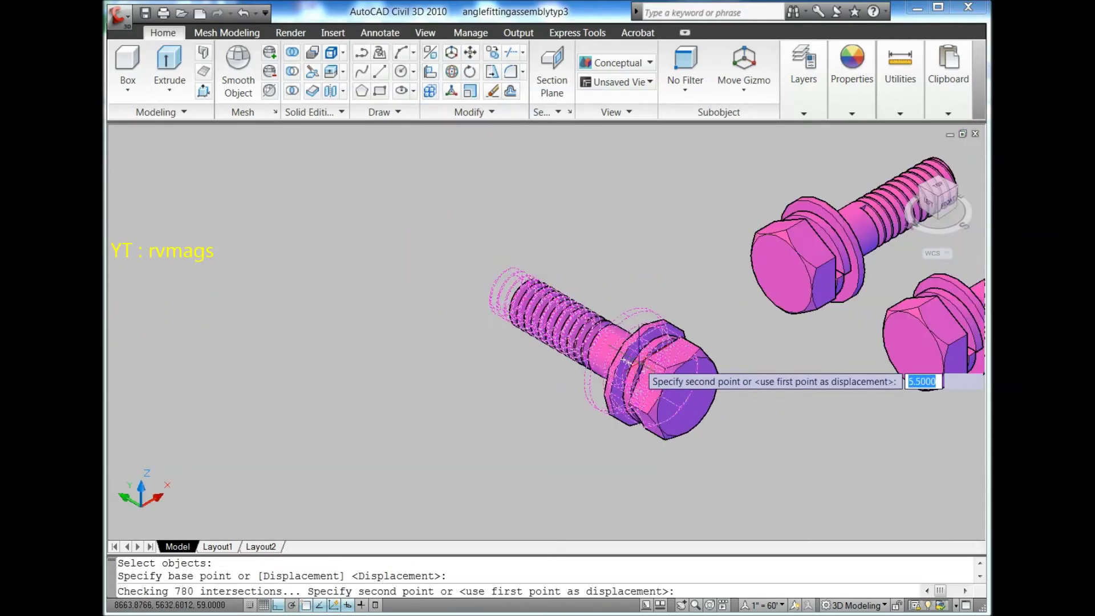
pyautogui.scroll(-3, 632, 353)
pyautogui.scroll(-2, 599, 342)
pyautogui.scroll(3, 399, 236)
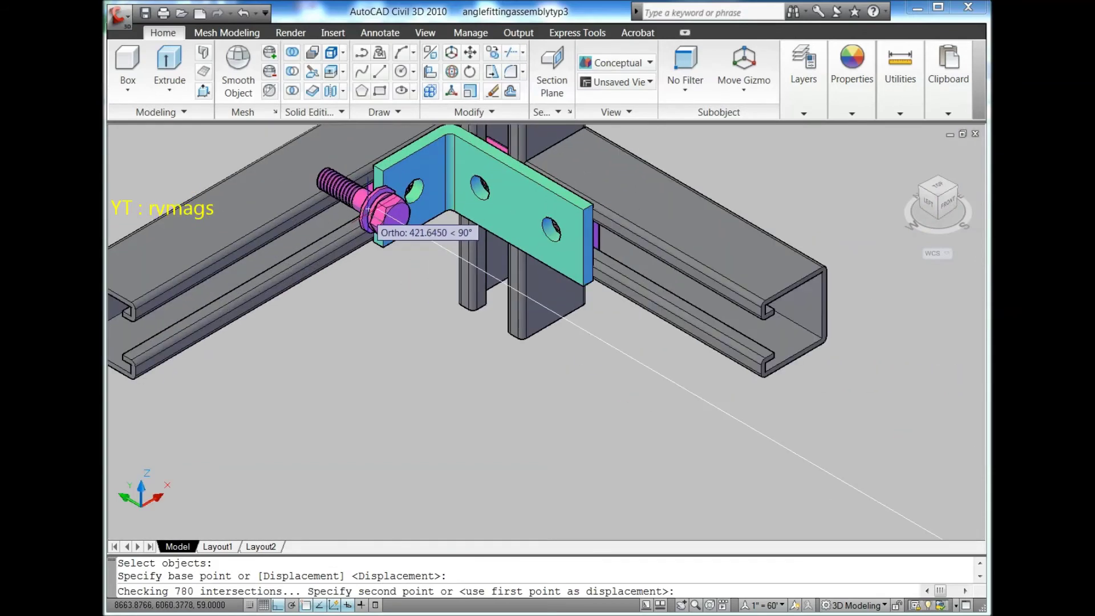
pyautogui.scroll(3, 433, 217)
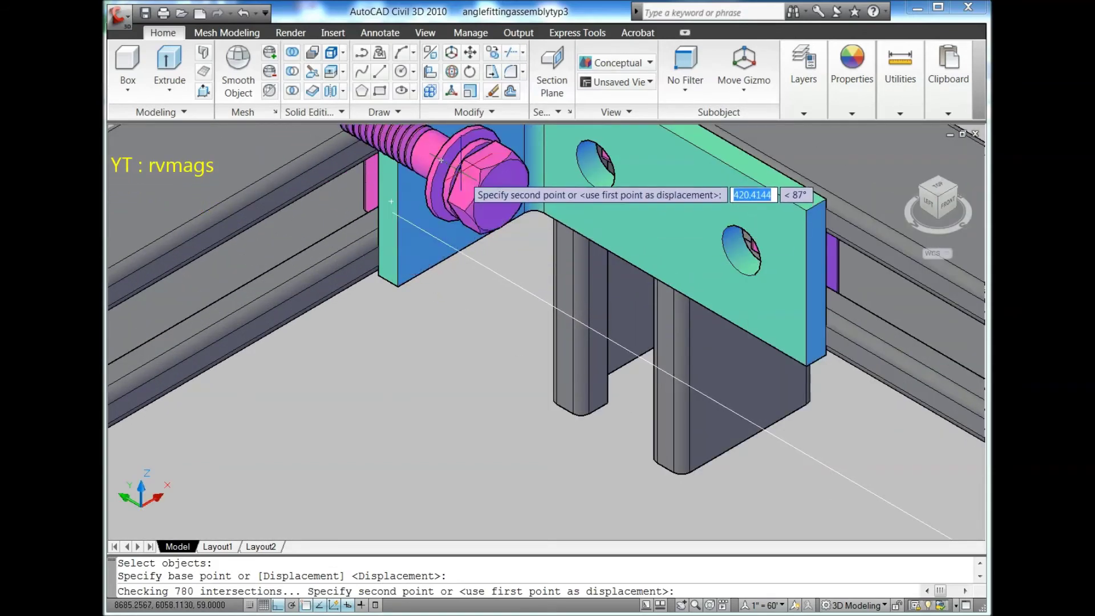
pyautogui.click(463, 172)
pyautogui.scroll(-5, 317, 270)
pyautogui.scroll(1, 366, 331)
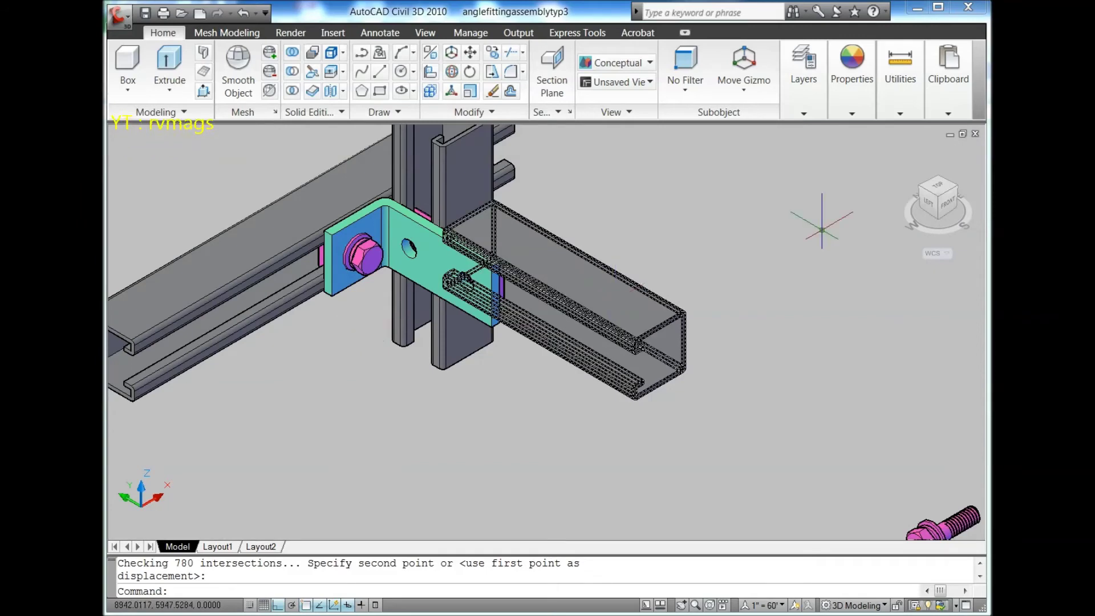
pyautogui.click(927, 211)
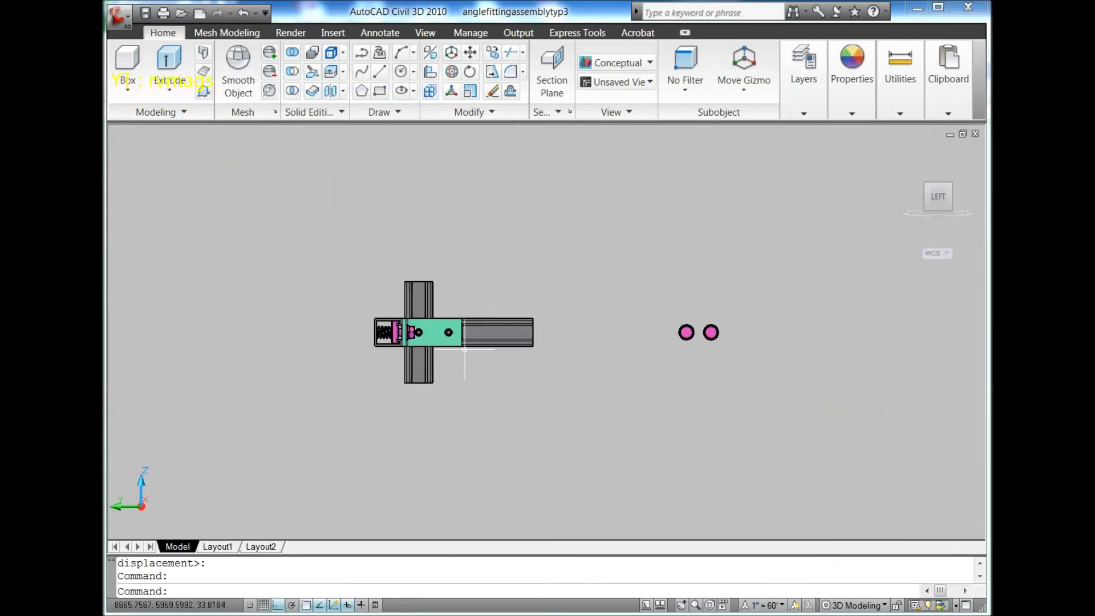
pyautogui.scroll(2, 467, 277)
pyautogui.scroll(2, 468, 277)
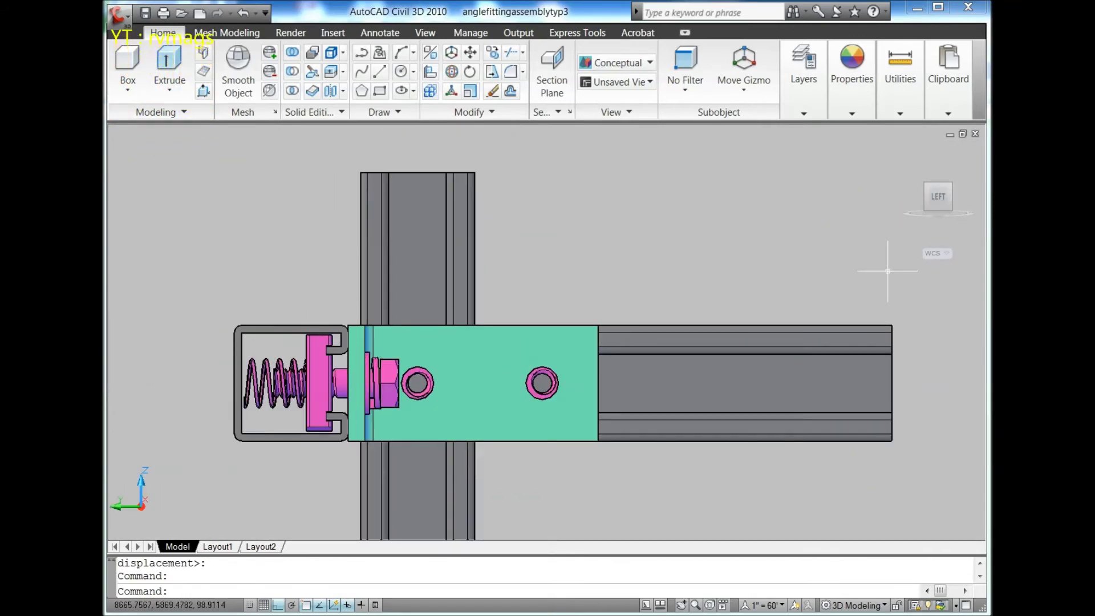
# Move the first loose bolt's three parts into an empty bracket hole.
pyautogui.click(947, 188)
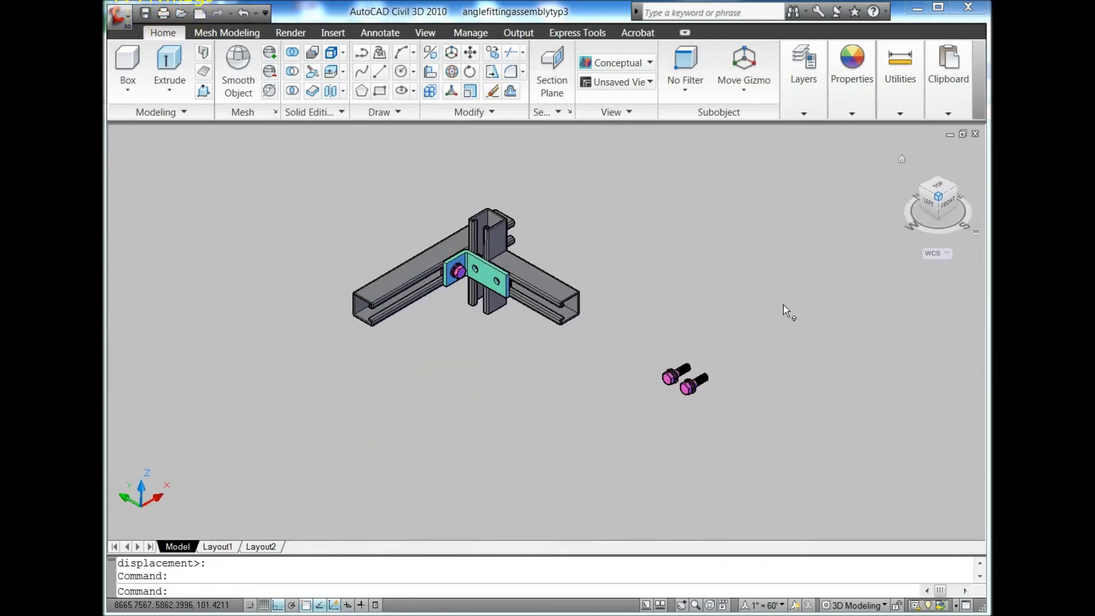
pyautogui.scroll(4, 696, 379)
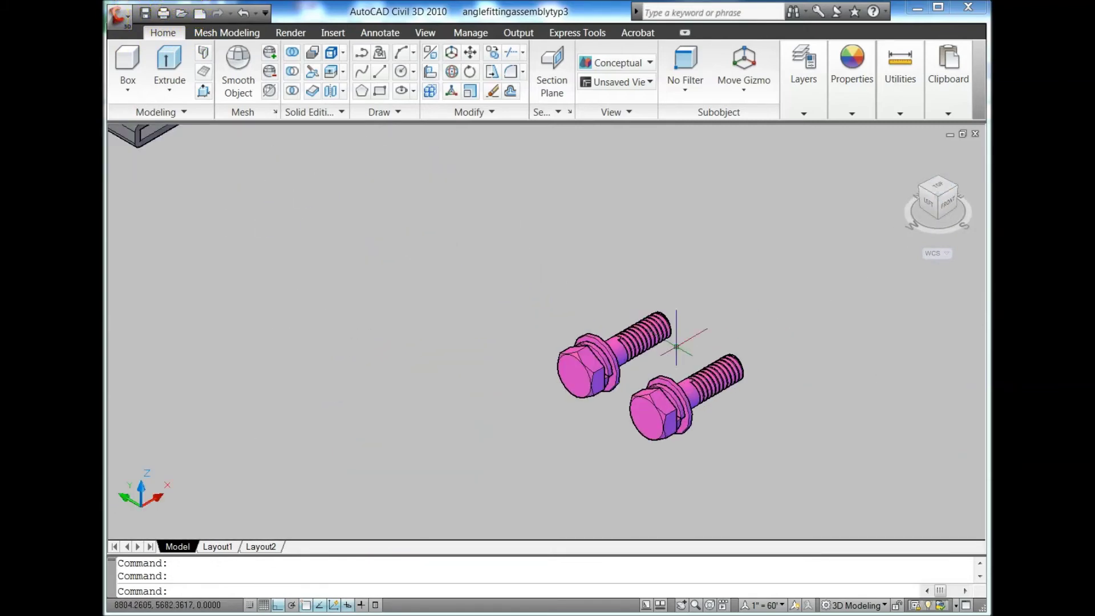
pyautogui.click(471, 57)
pyautogui.scroll(3, 620, 395)
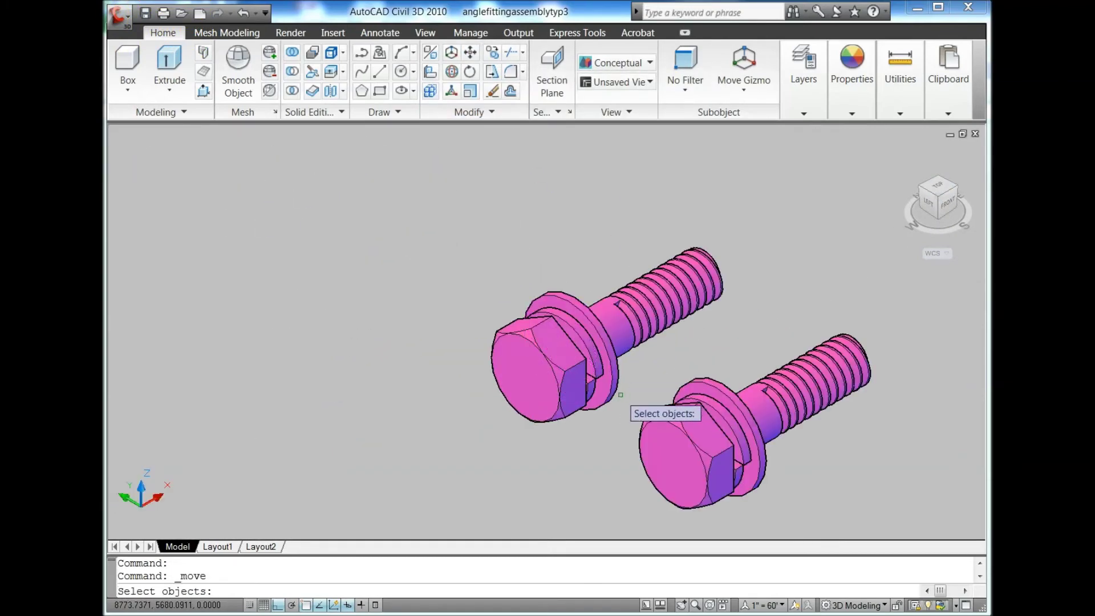
pyautogui.click(542, 308)
pyautogui.press('Return')
pyautogui.scroll(4, 600, 358)
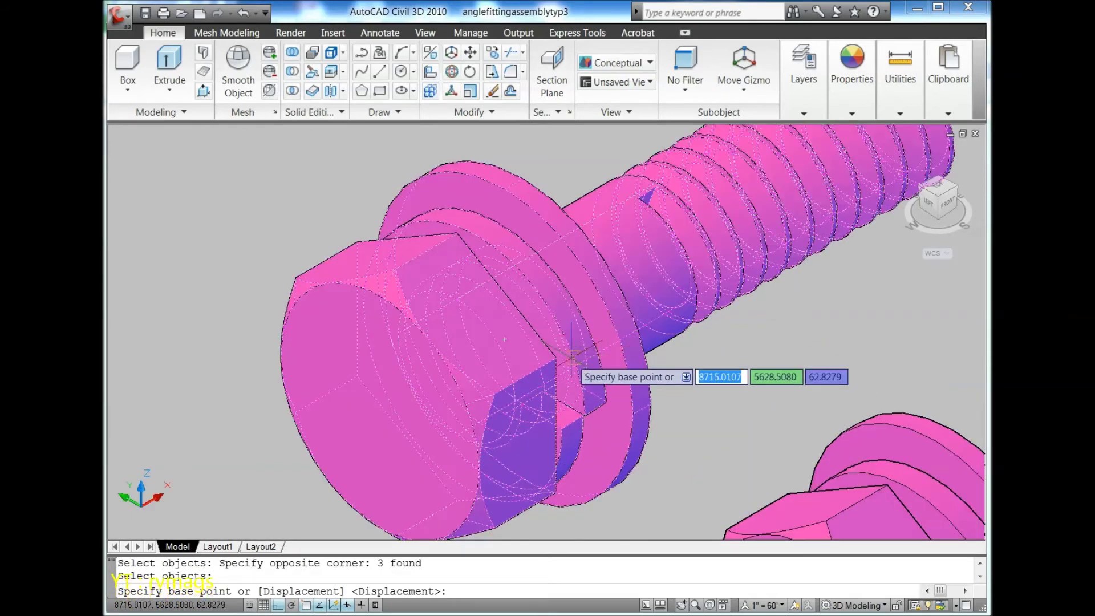
pyautogui.scroll(-4, 572, 356)
pyautogui.click(552, 344)
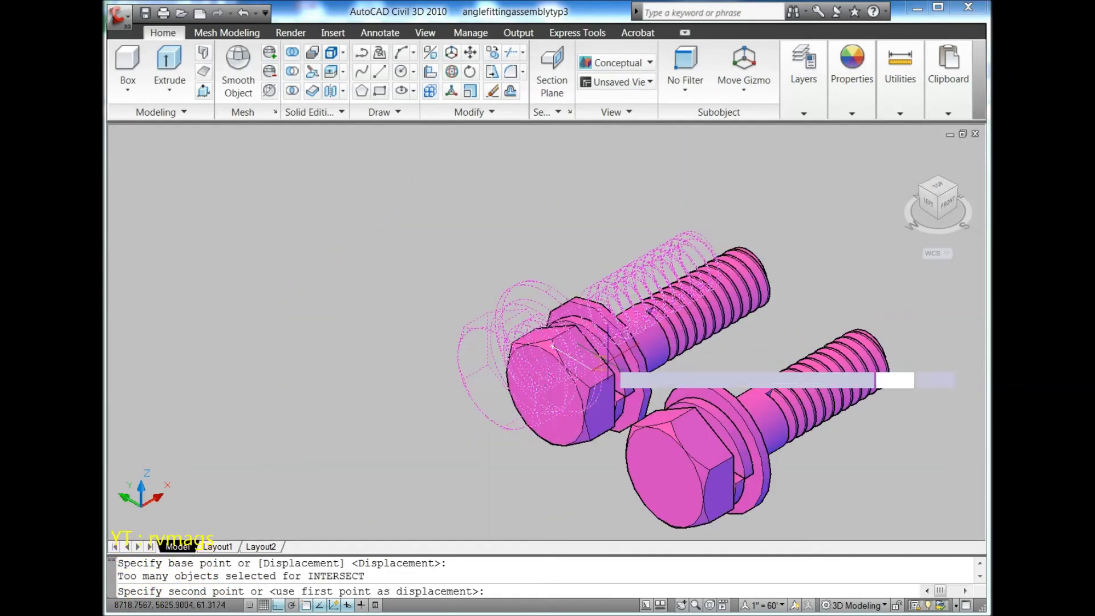
pyautogui.scroll(-5, 552, 345)
pyautogui.scroll(5, 448, 258)
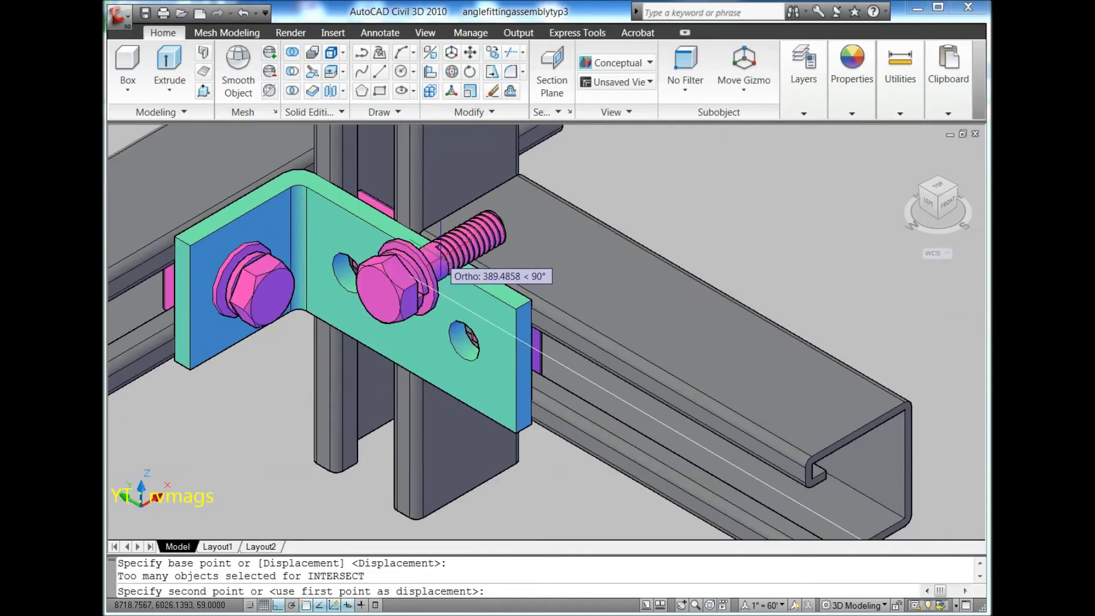
pyautogui.click(399, 242)
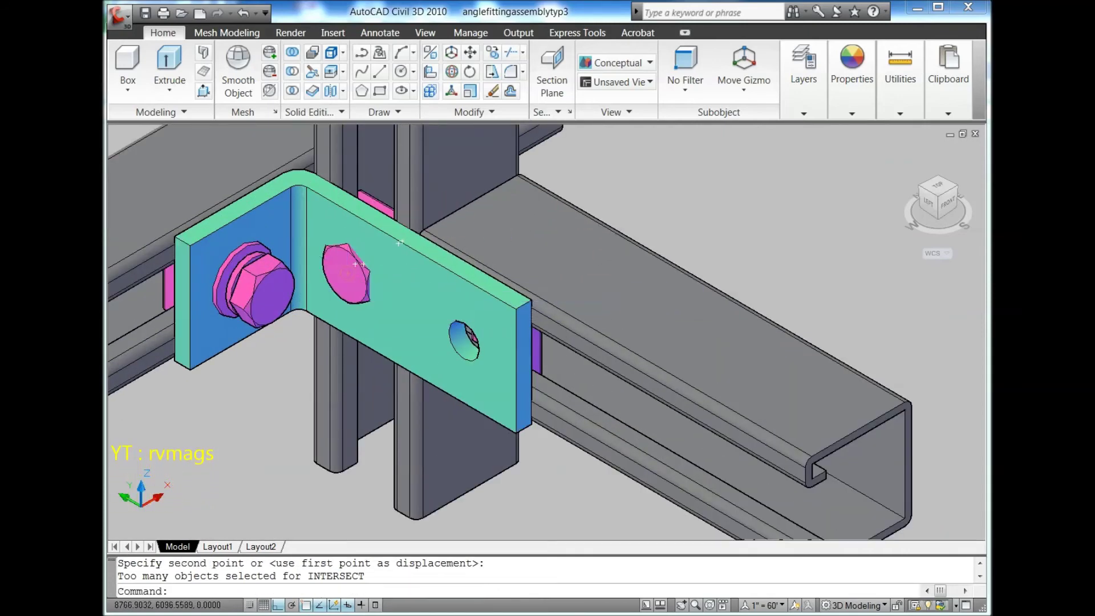
pyautogui.scroll(-5, 528, 253)
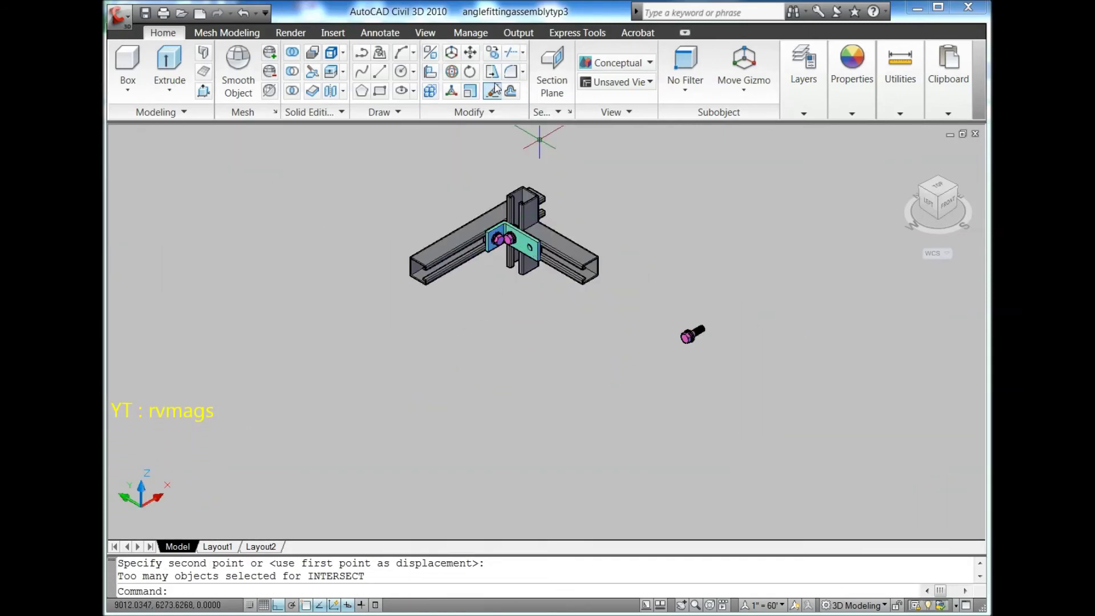
# Move the second loose bolt into the bracket's last hole and view the assembly from the top.
pyautogui.scroll(2, 695, 342)
pyautogui.scroll(2, 656, 296)
pyautogui.click(640, 284)
pyautogui.click(738, 365)
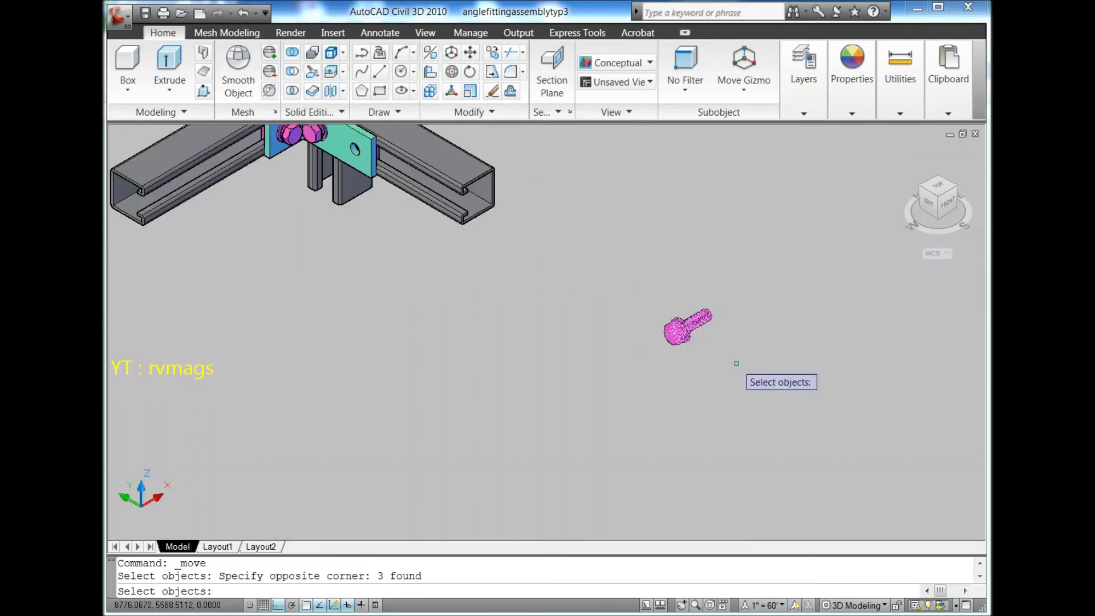
pyautogui.press('Return')
pyautogui.scroll(3, 701, 346)
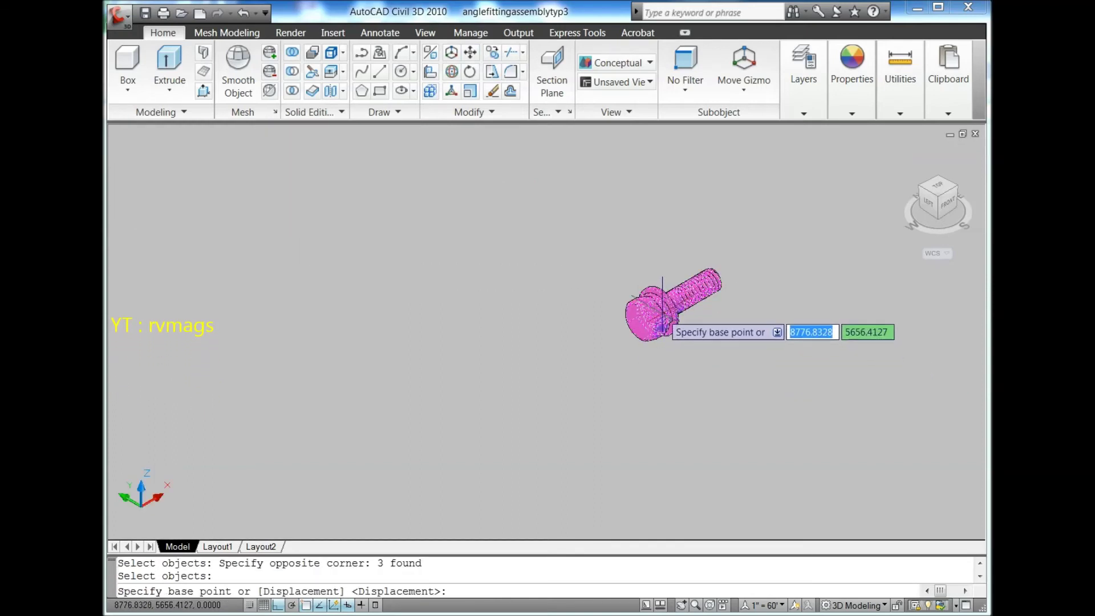
pyautogui.scroll(2, 662, 323)
pyautogui.click(657, 308)
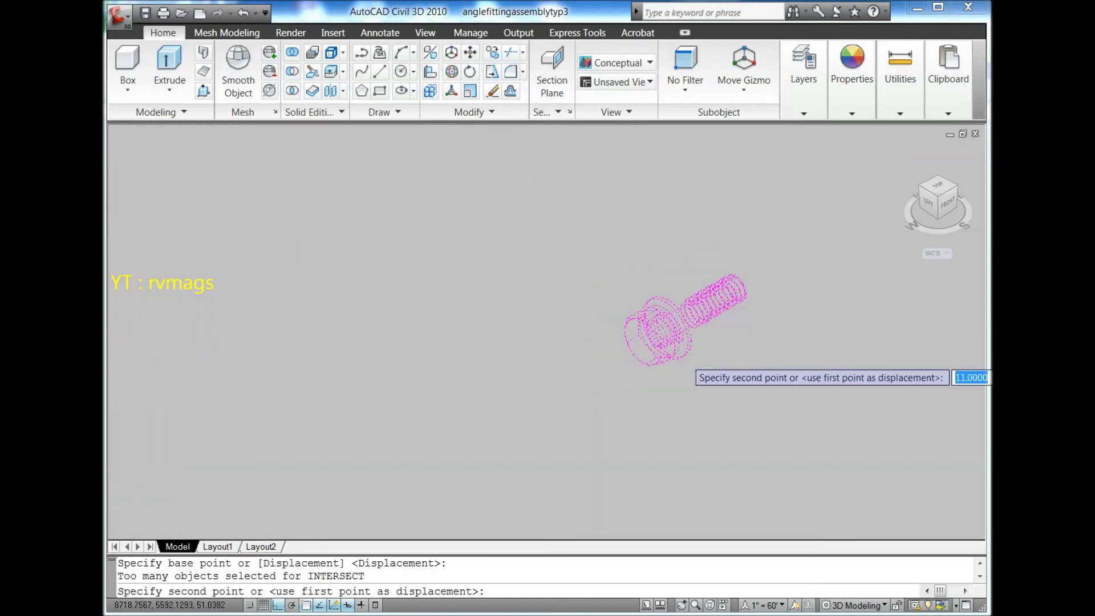
pyautogui.scroll(-5, 589, 321)
pyautogui.scroll(4, 480, 266)
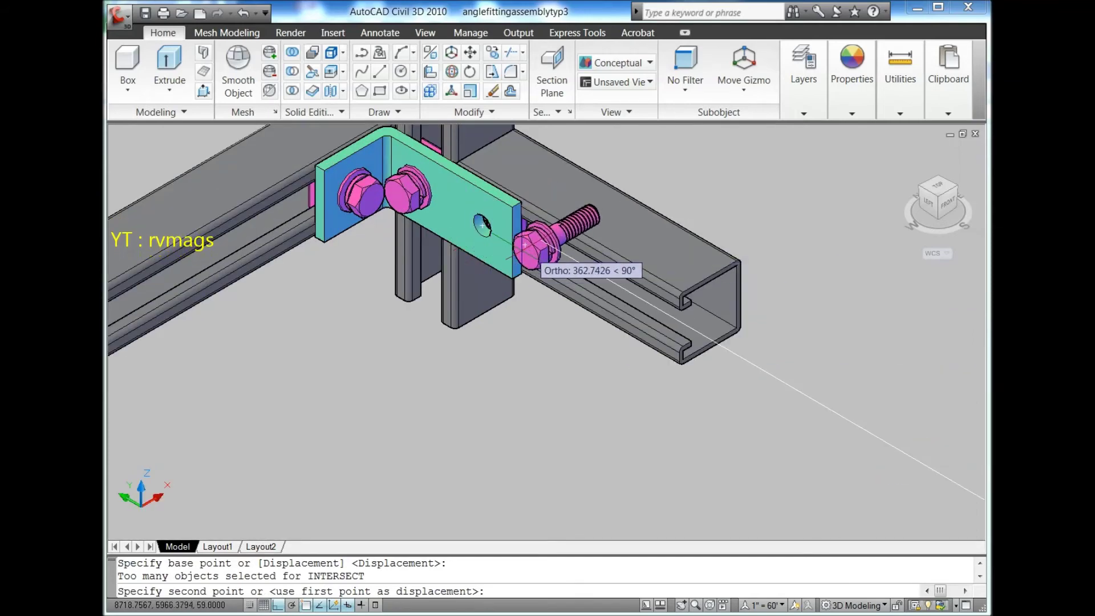
pyautogui.click(482, 226)
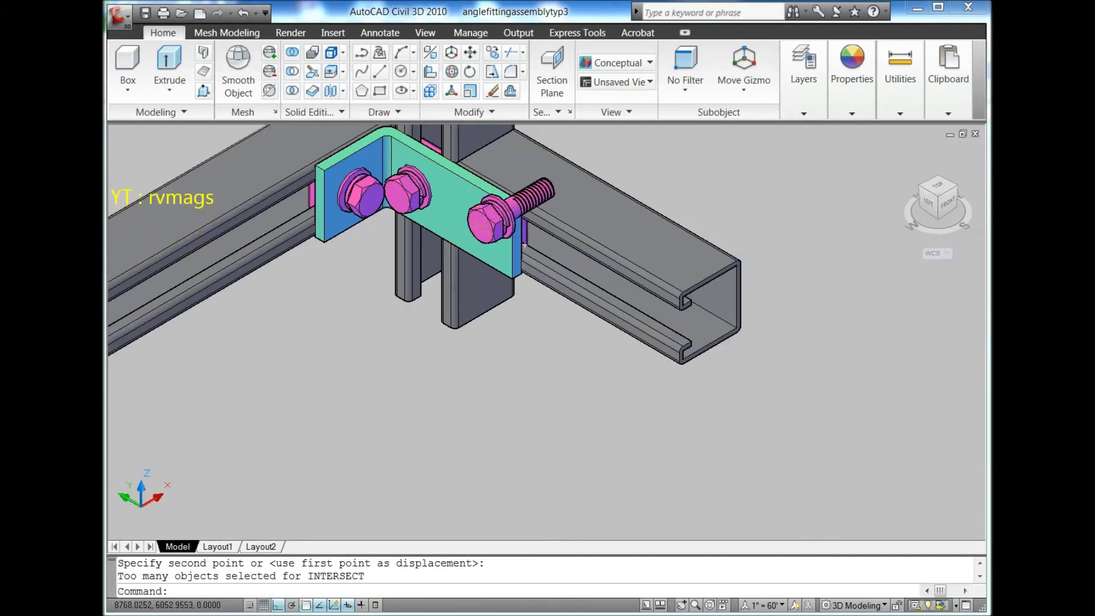
pyautogui.scroll(-3, 549, 245)
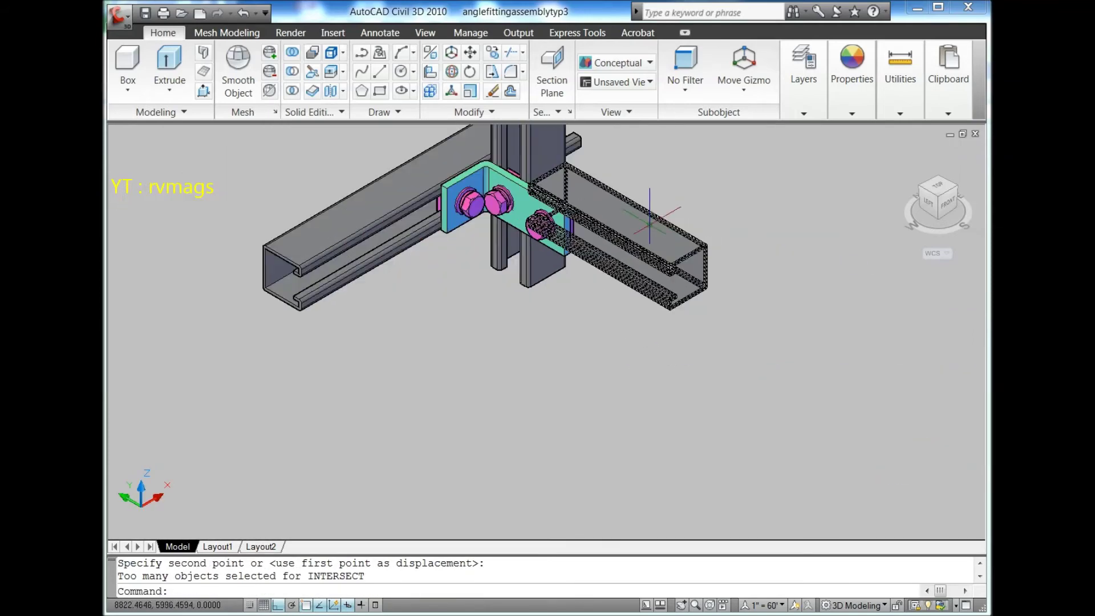
pyautogui.click(938, 197)
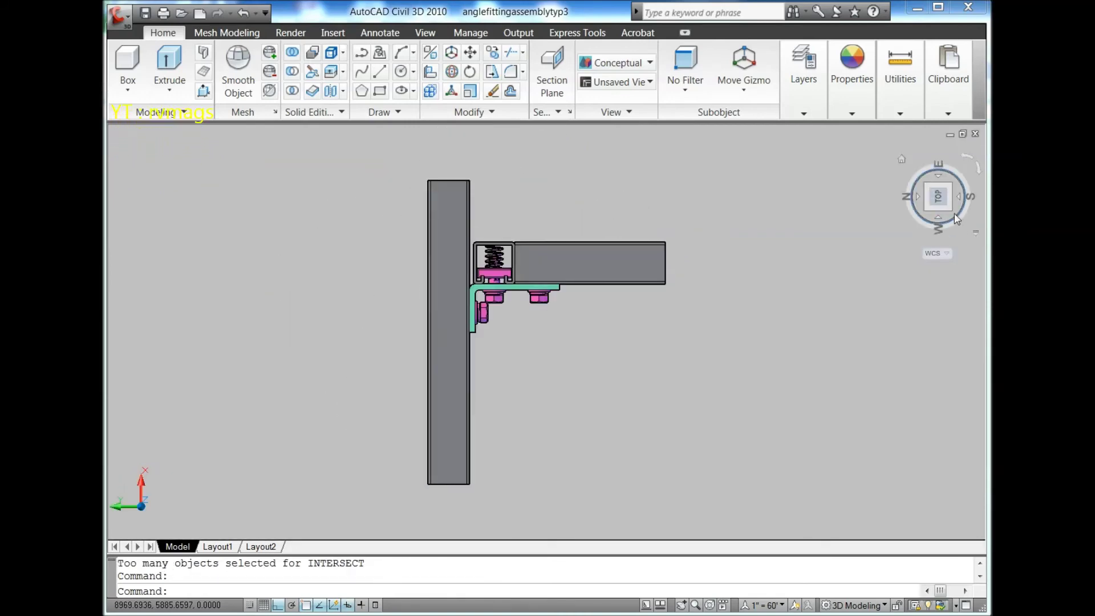
pyautogui.click(955, 215)
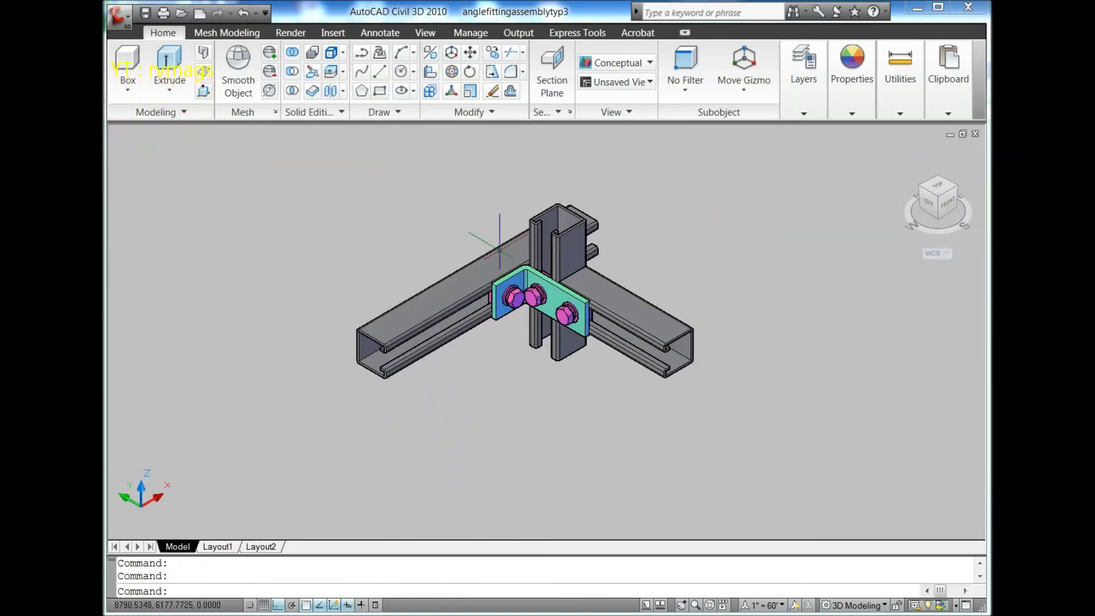
pyautogui.click(949, 204)
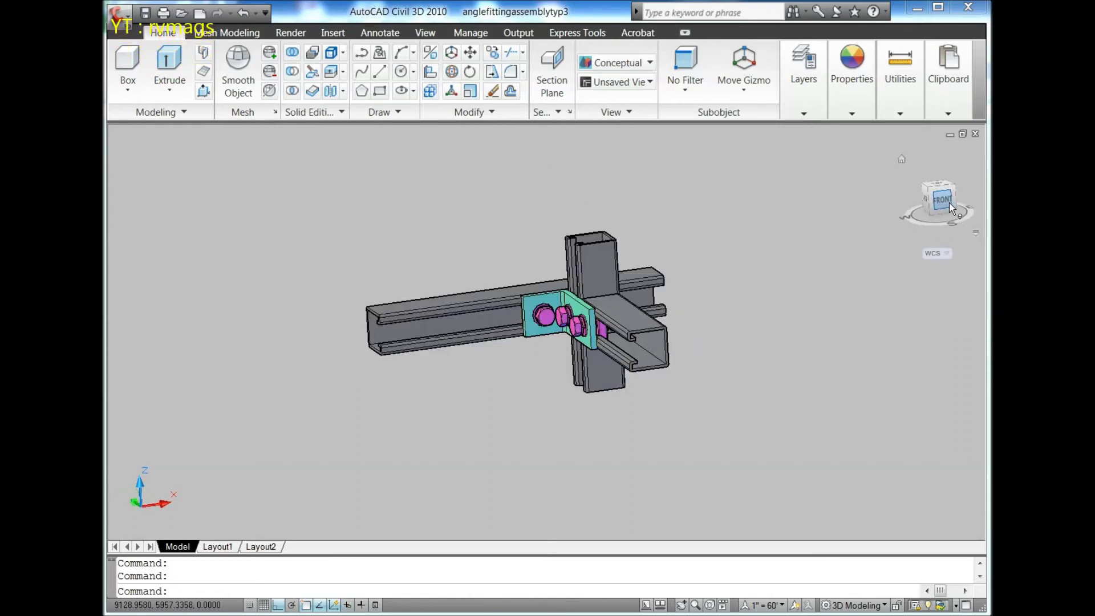
pyautogui.click(918, 197)
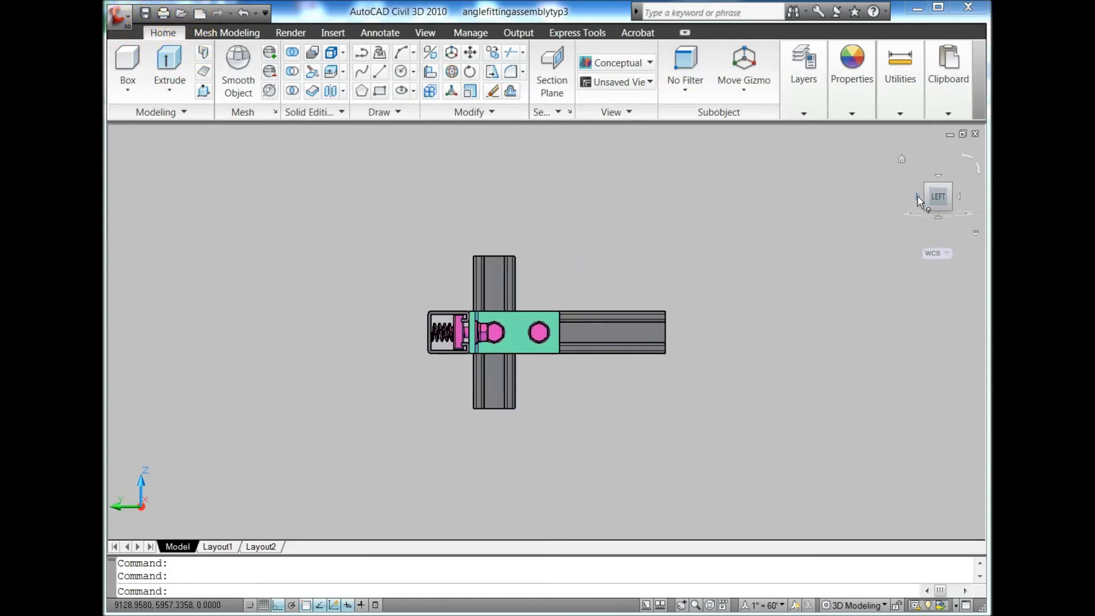
pyautogui.click(951, 187)
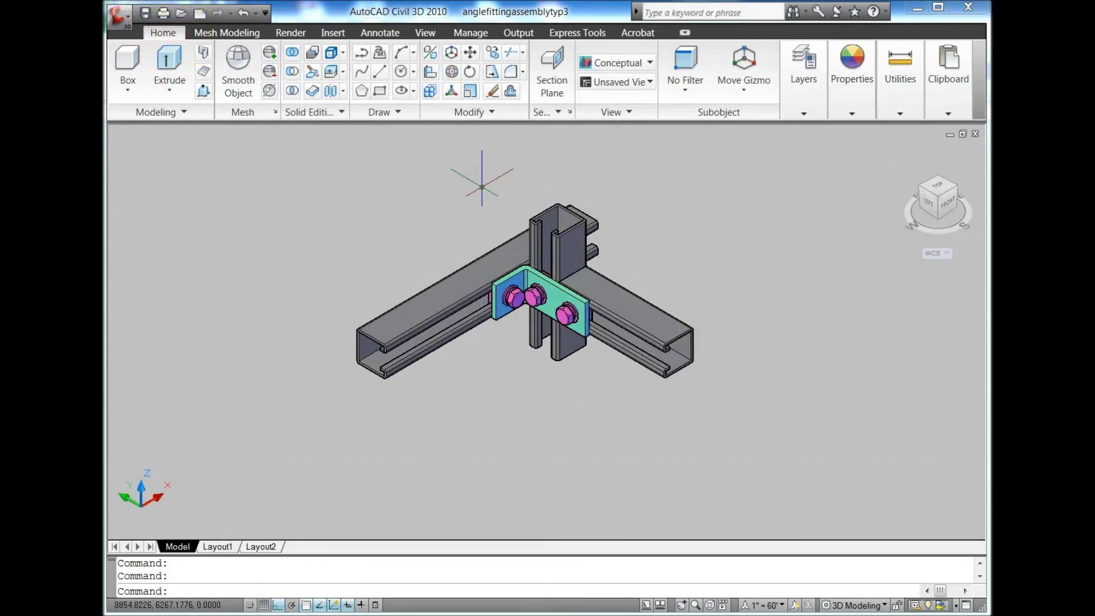
pyautogui.click(290, 157)
pyautogui.click(753, 425)
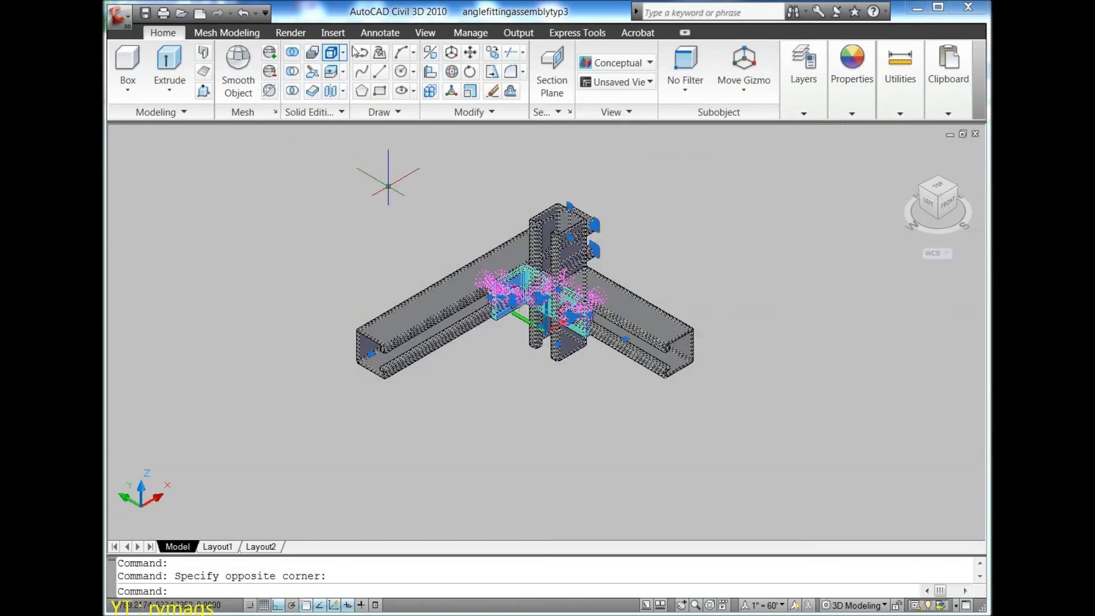
pyautogui.click(427, 33)
pyautogui.click(186, 73)
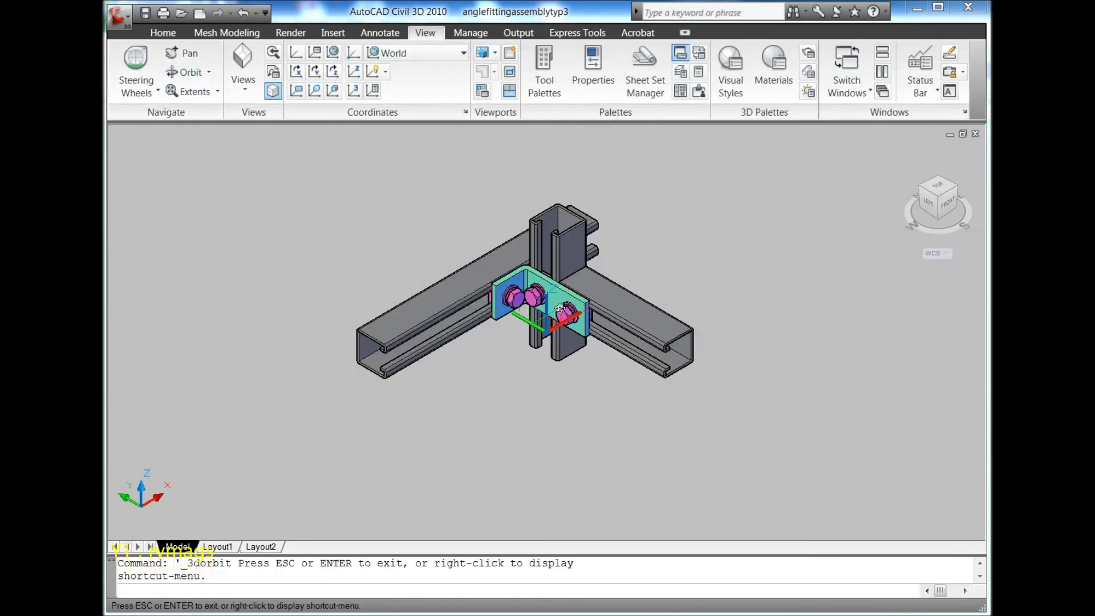
pyautogui.moveTo(513, 319)
pyautogui.mouseDown()
pyautogui.moveTo(557, 342)
pyautogui.moveTo(544, 303)
pyautogui.moveTo(510, 348)
pyautogui.moveTo(602, 374)
pyautogui.moveTo(661, 345)
pyautogui.mouseUp()
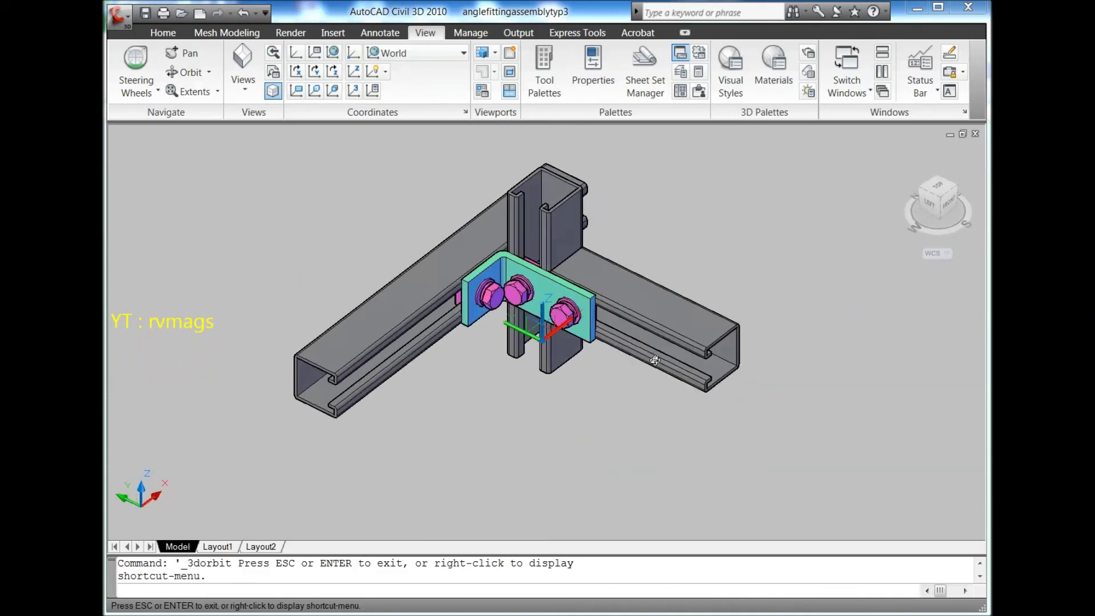
pyautogui.rightClick(686, 213)
pyautogui.click(733, 203)
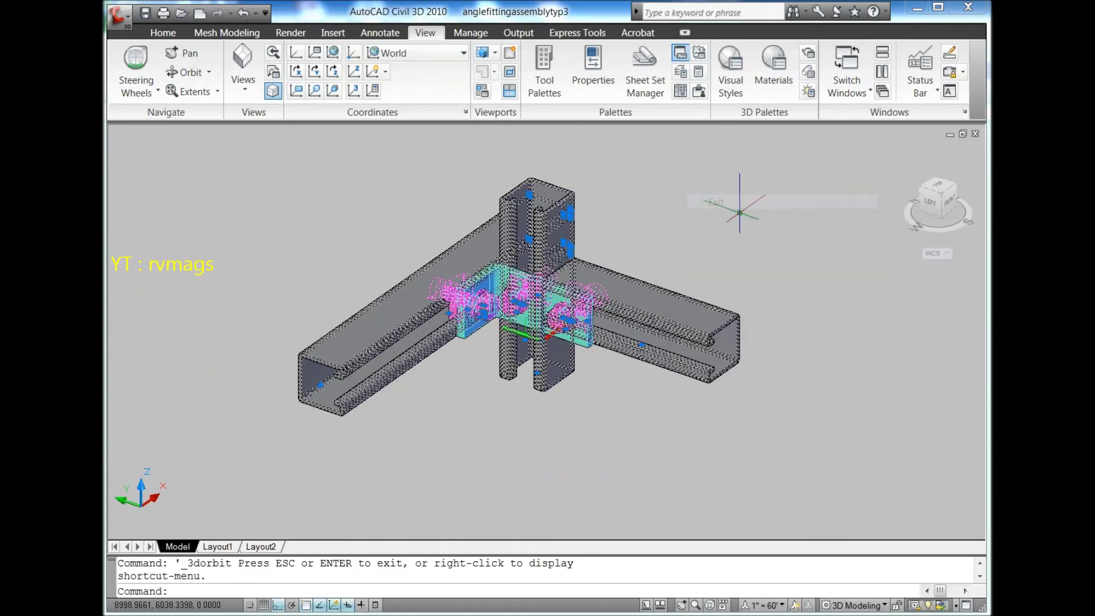
pyautogui.click(940, 197)
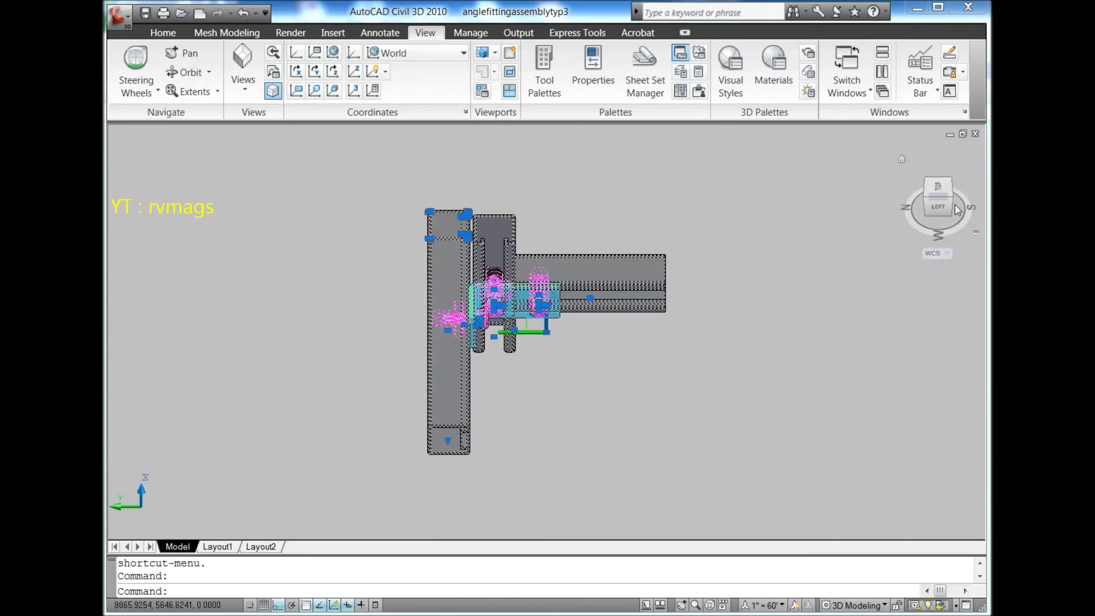
pyautogui.click(950, 196)
pyautogui.press('Escape')
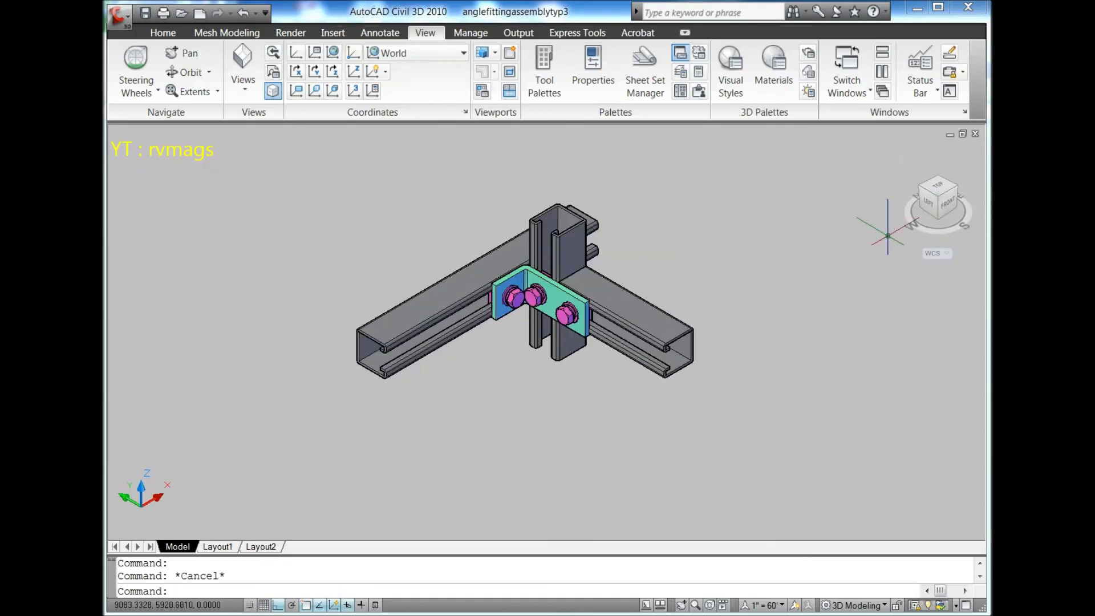
pyautogui.scroll(2, 815, 252)
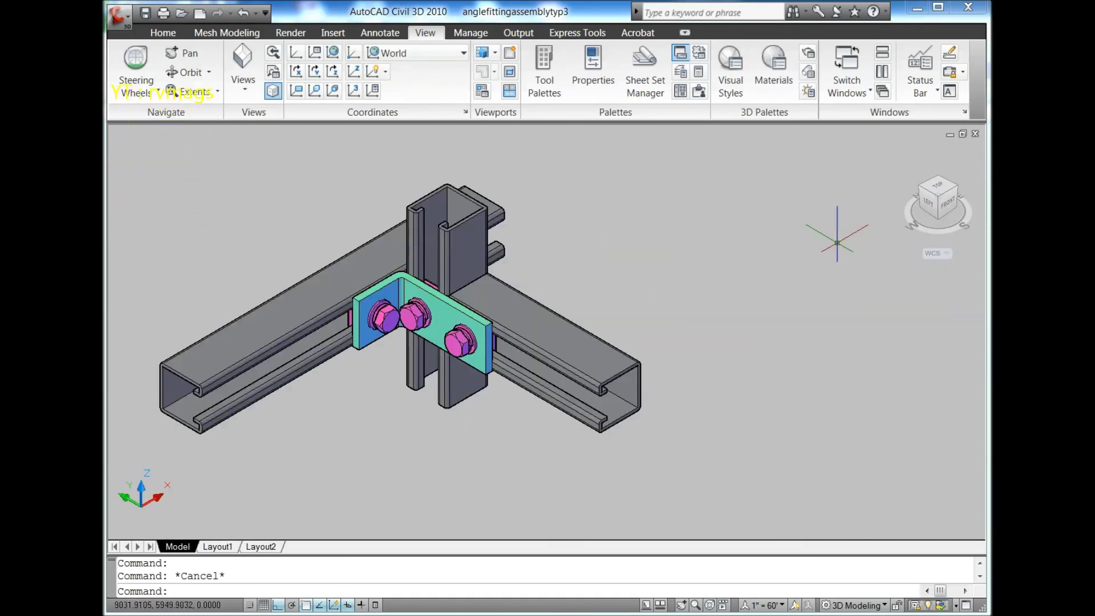
pyautogui.click(936, 197)
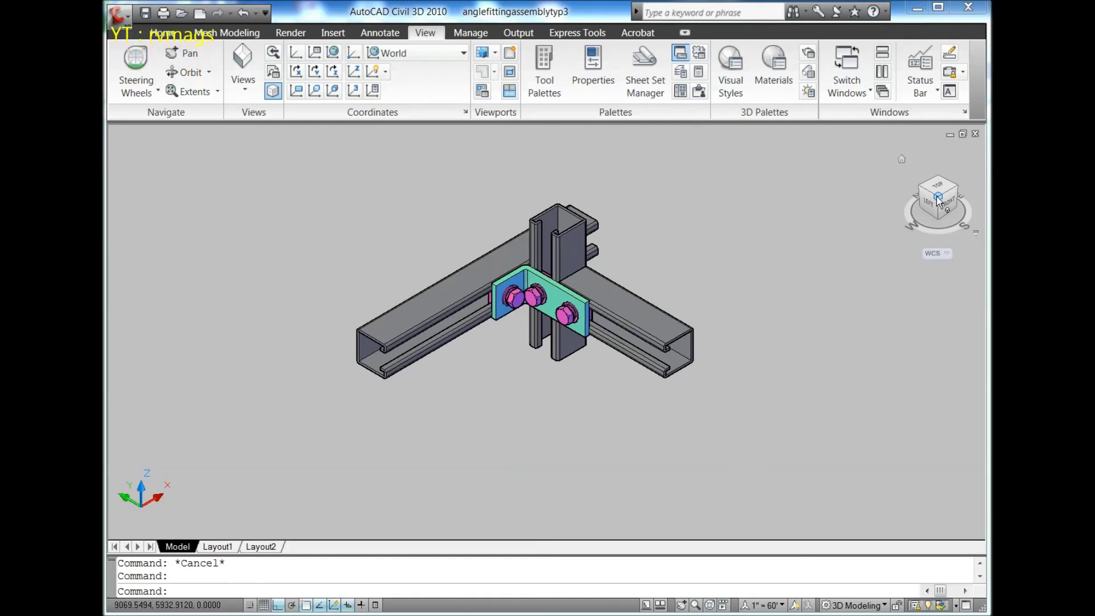